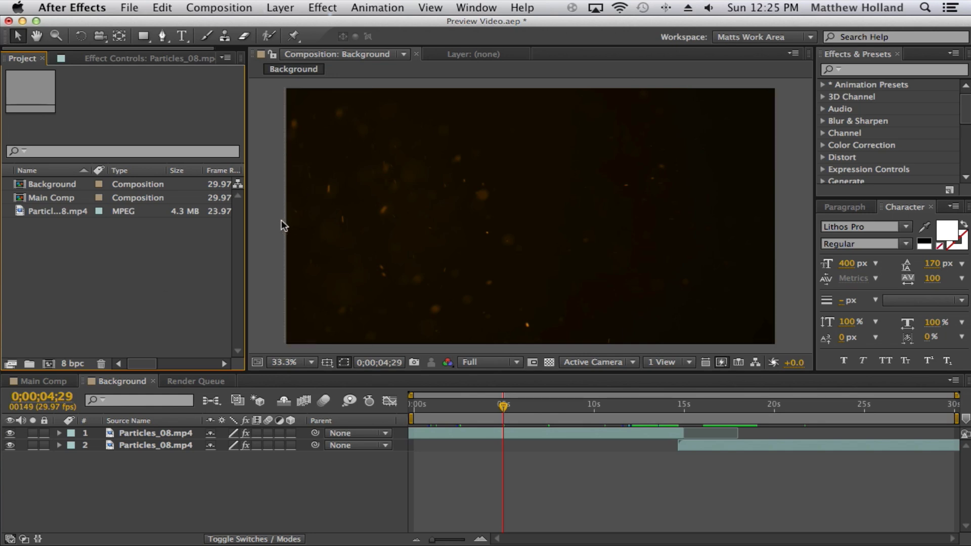
- Duplicate the top Particles_08.mp4 layer, then delete the extra copy and reselect the layer
click(158, 448)
click(169, 436)
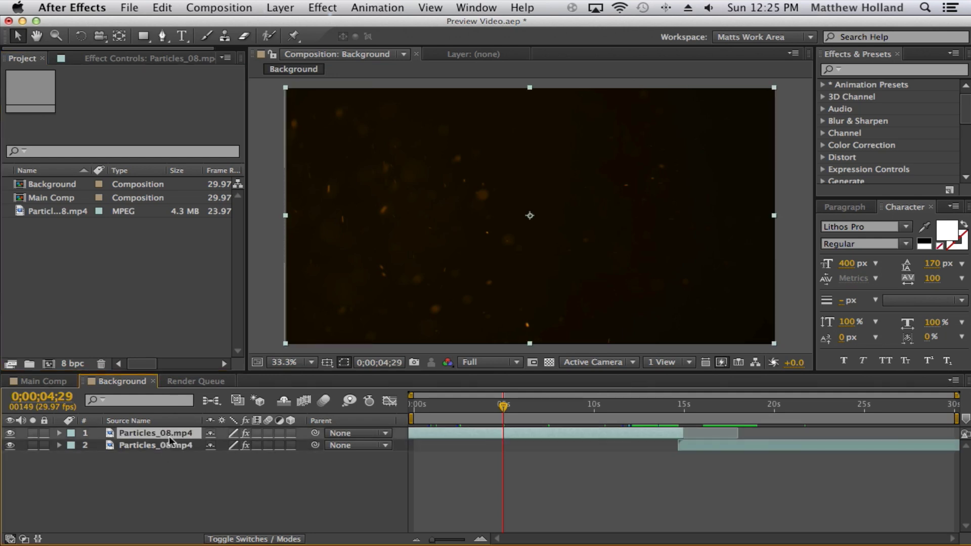
click(163, 448)
click(166, 435)
key(super+d)
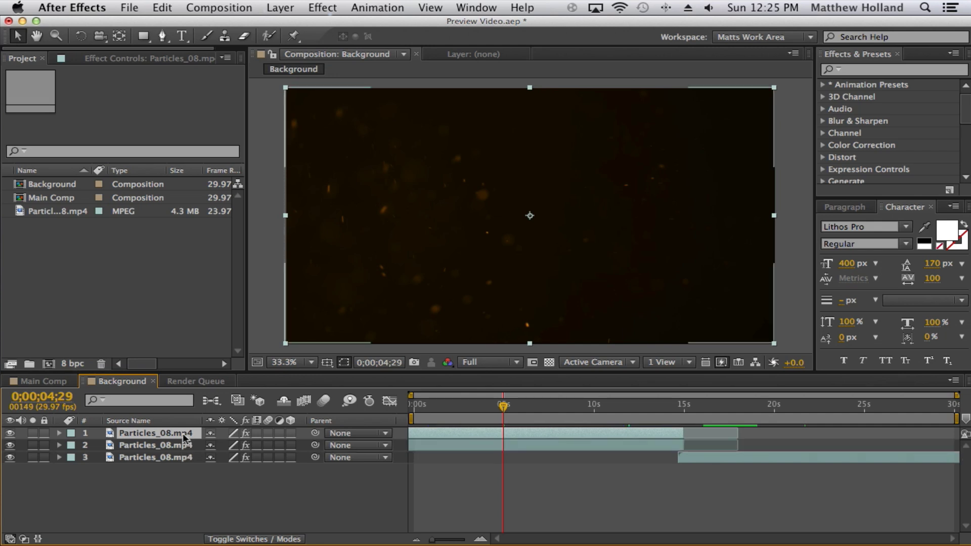
key(Delete)
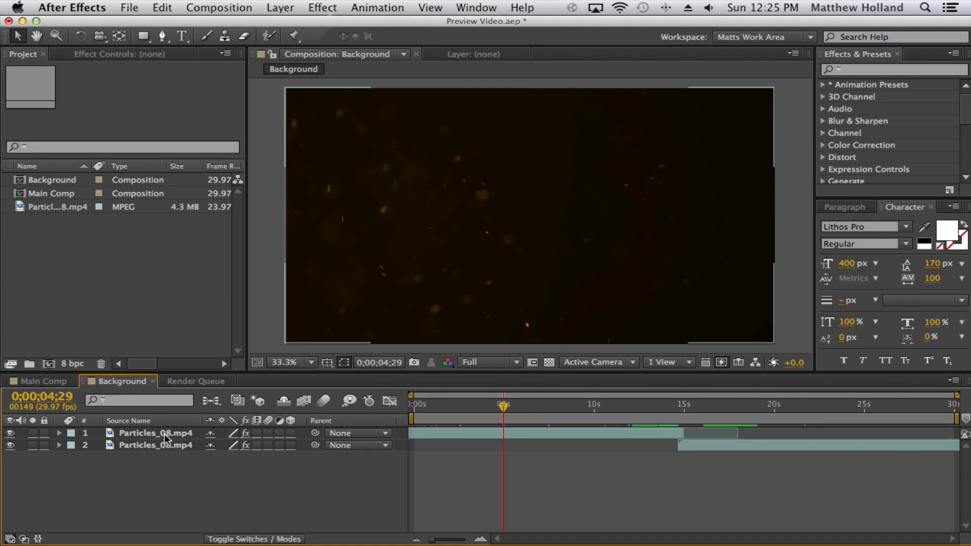
click(165, 434)
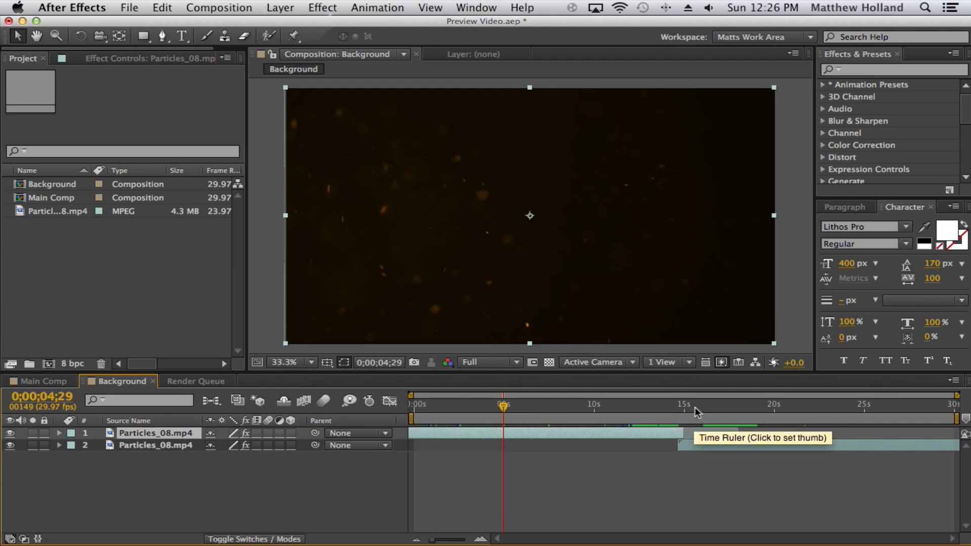
- Zoom the timeline in and move the current time to 0;00;15;00
drag(452, 541, 458, 540)
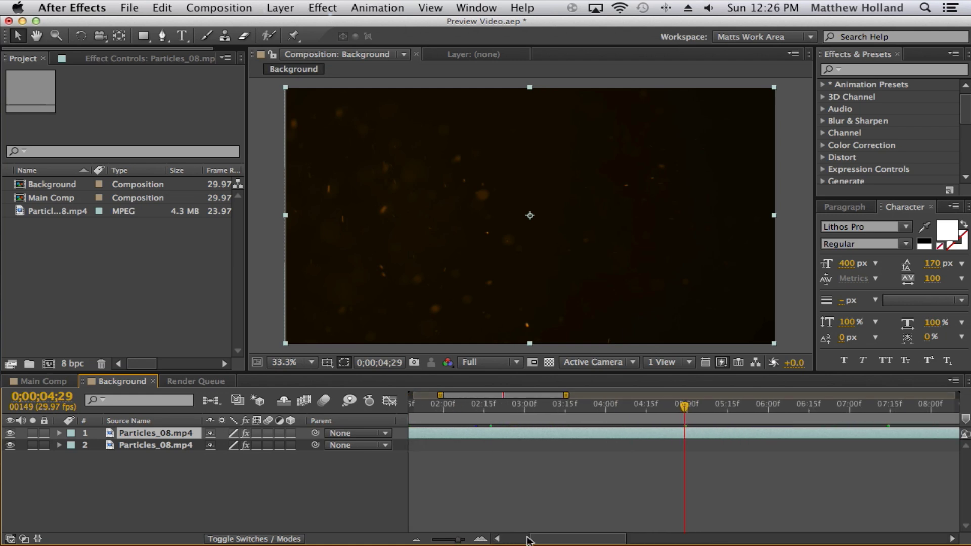
drag(531, 538, 689, 538)
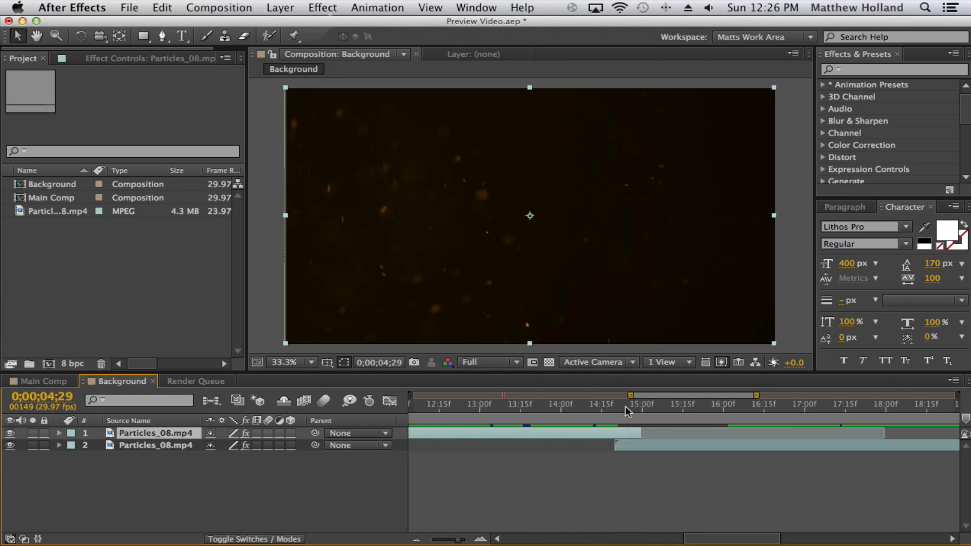
drag(626, 406, 642, 406)
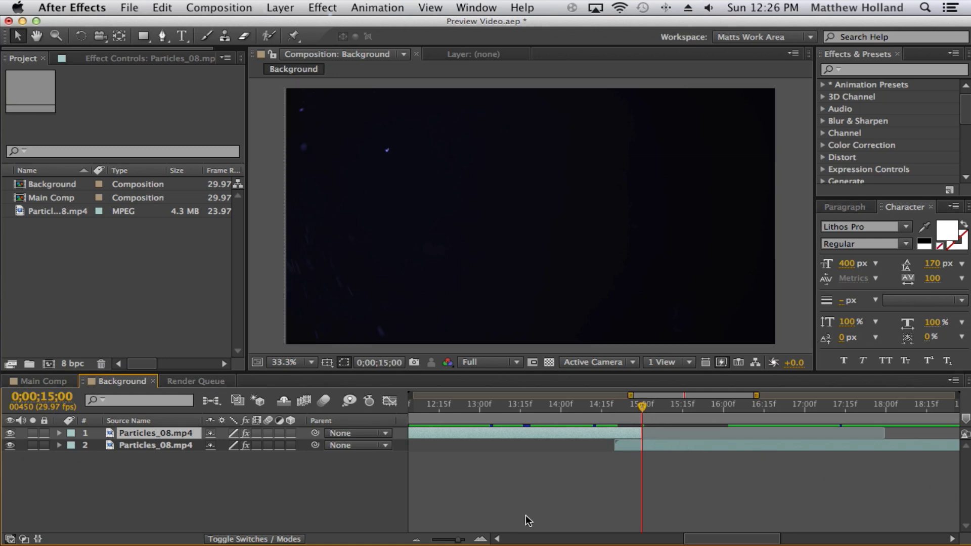
drag(456, 539, 460, 541)
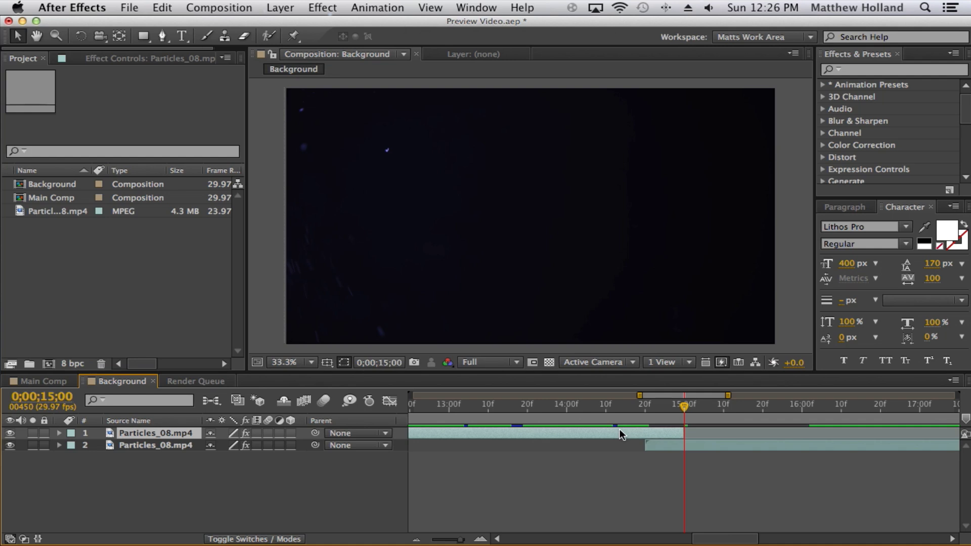
click(868, 71)
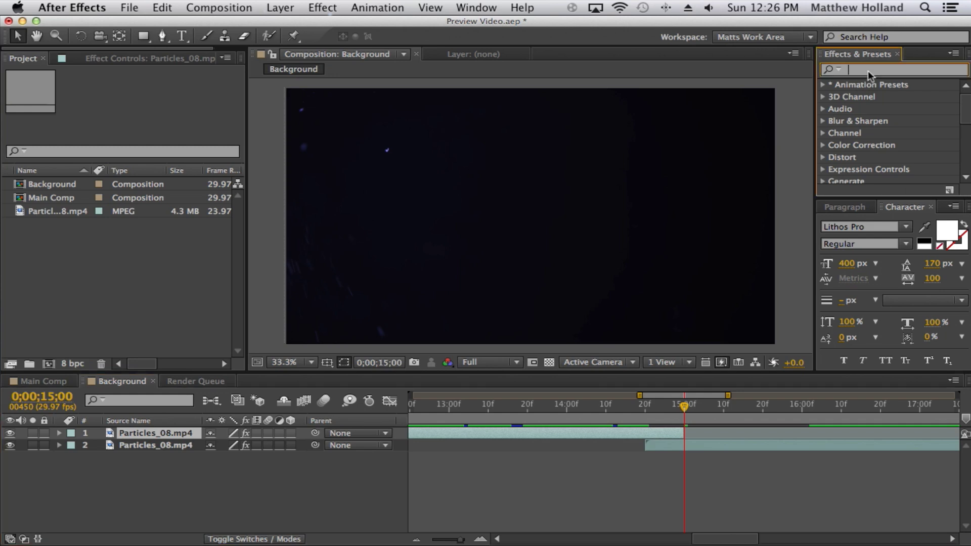
text(fade in)
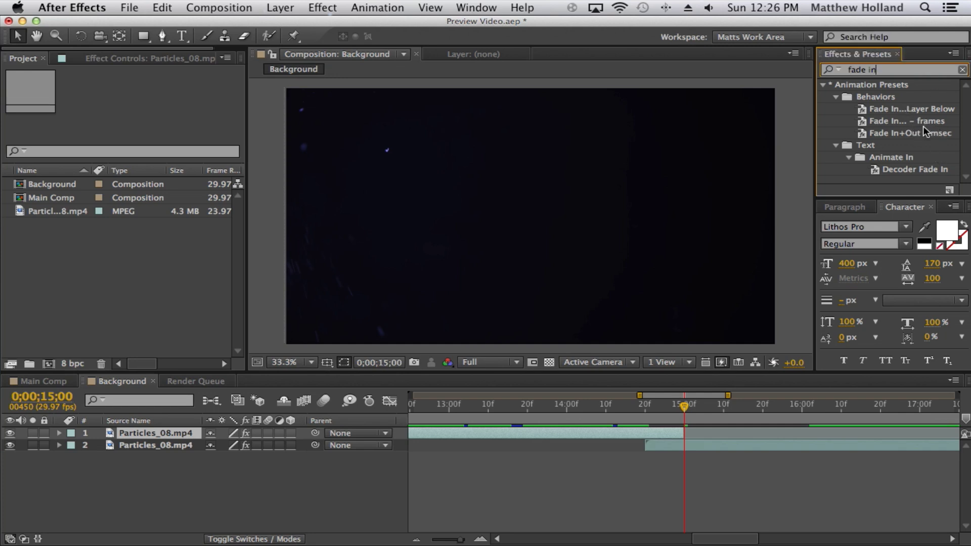
click(962, 70)
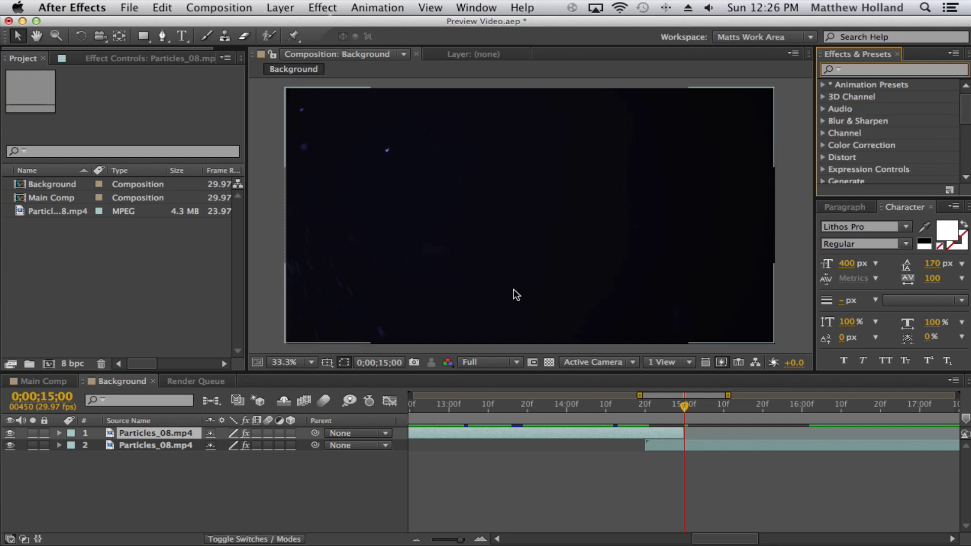
click(167, 446)
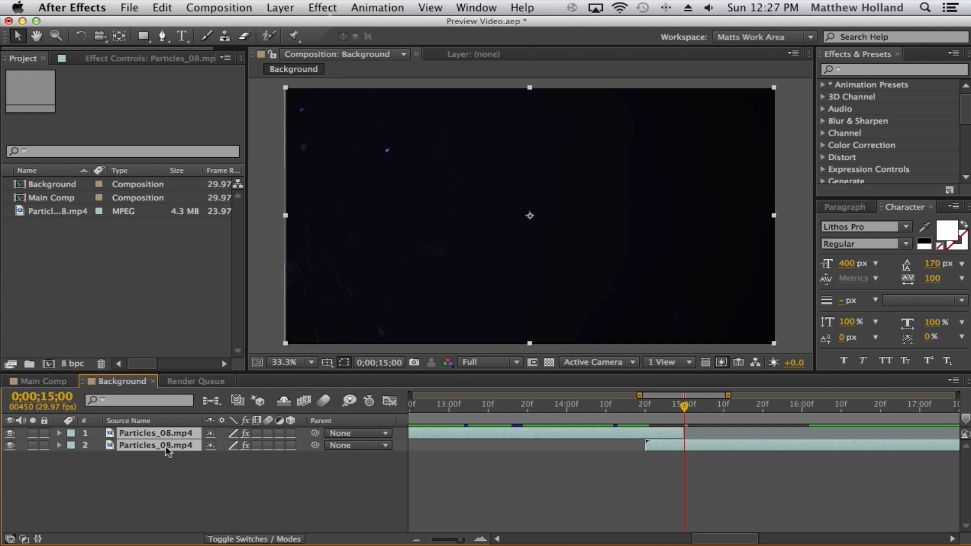
key(t)
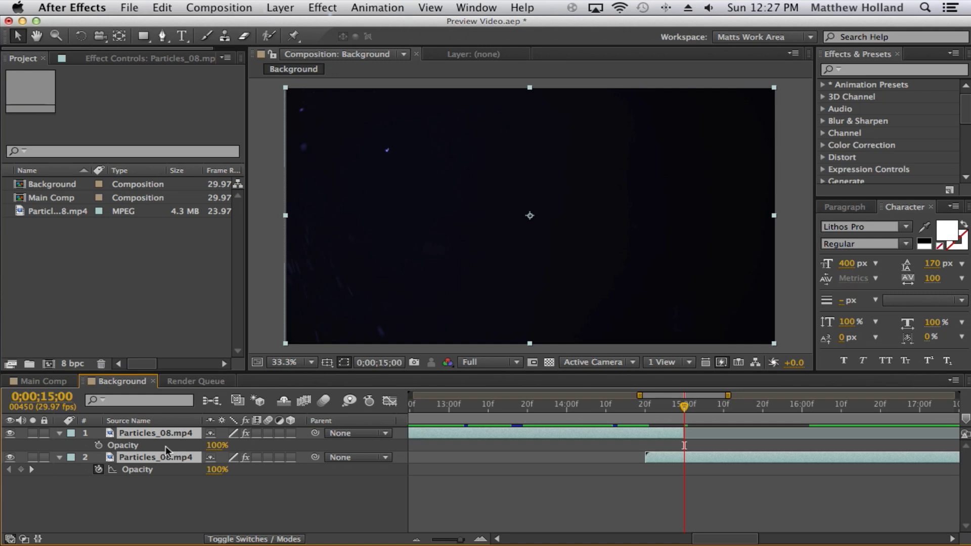
- Show only Opacity on the particle layers, go back to 0;00;14;20, and keyframe the lower layer's Opacity
click(98, 470)
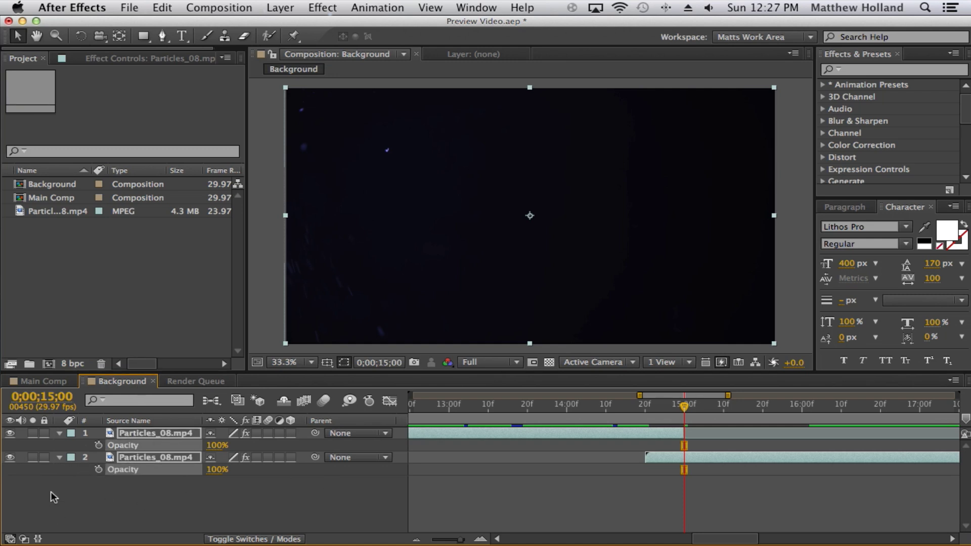
click(120, 506)
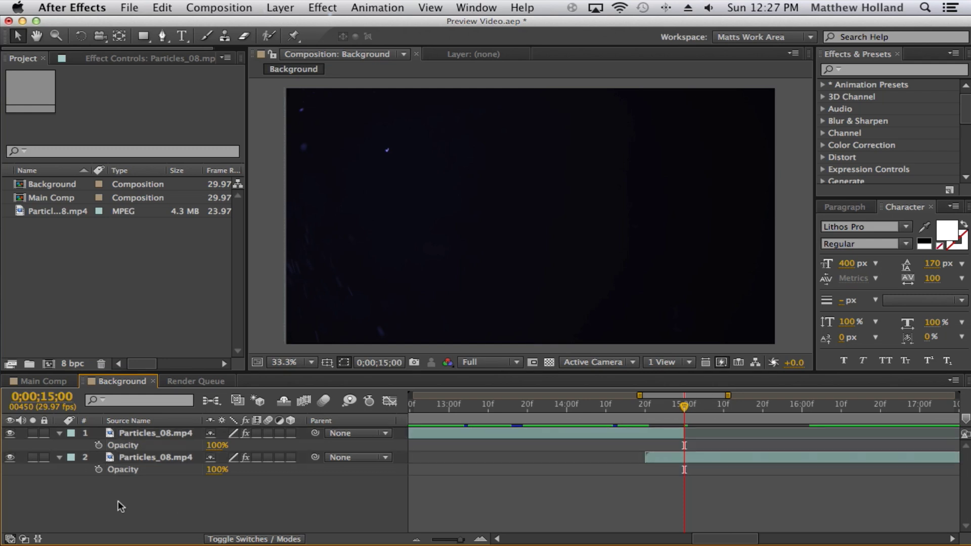
click(175, 435)
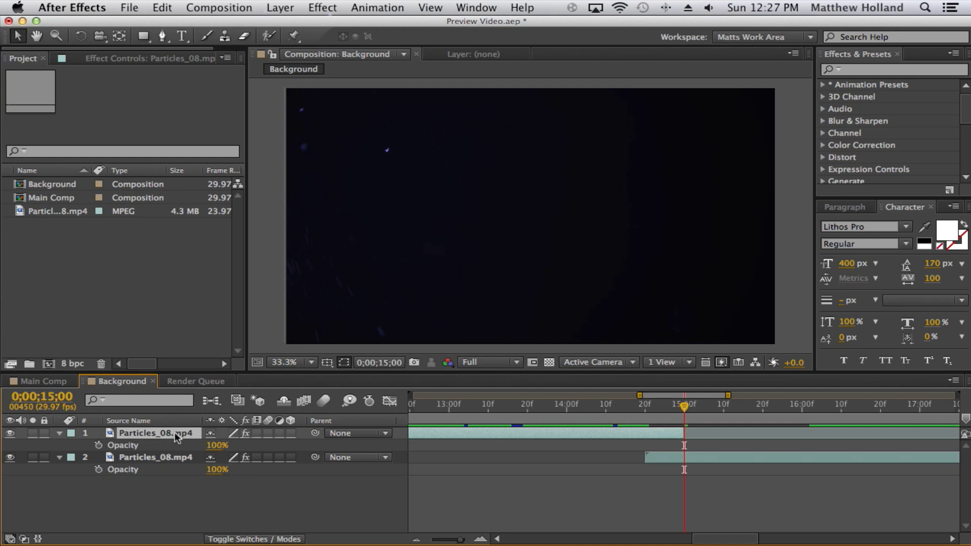
click(60, 434)
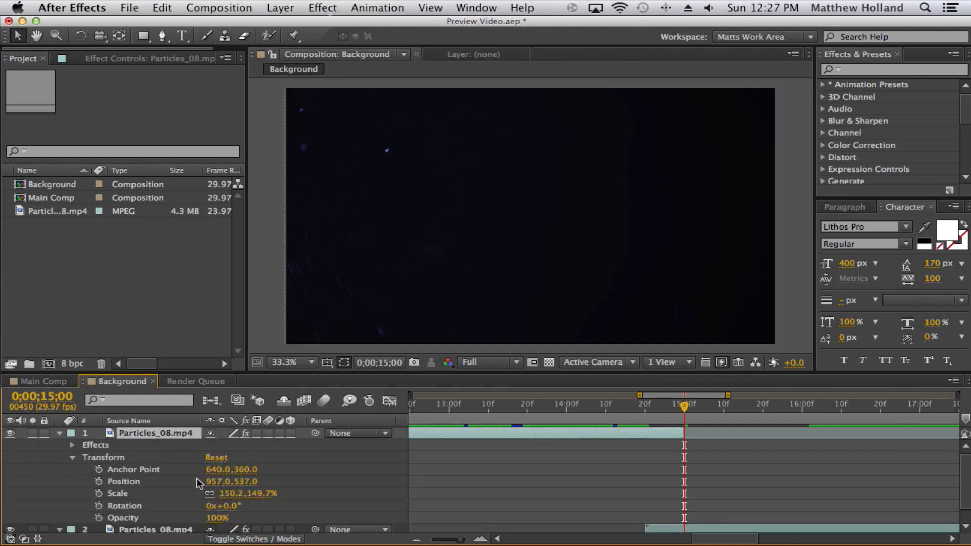
key(F2)
click(60, 433)
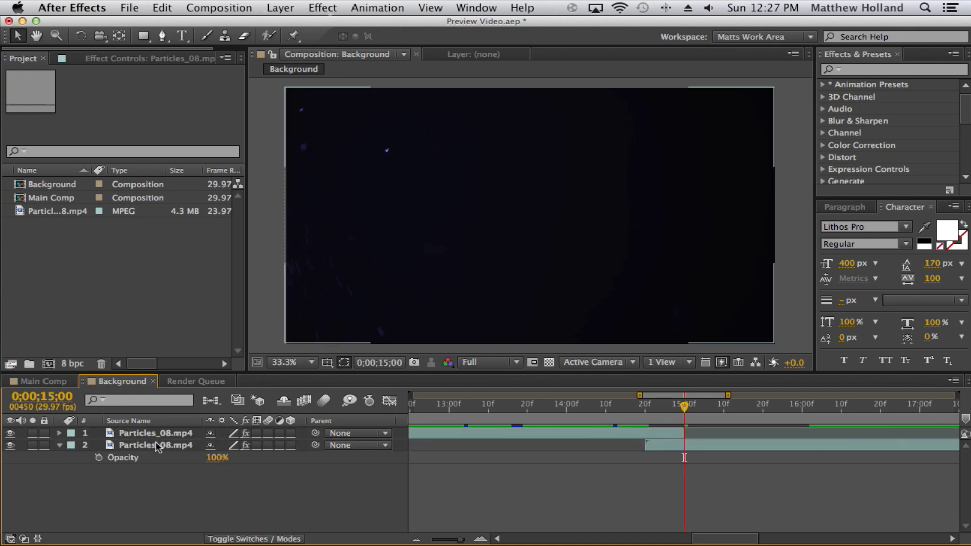
click(153, 436)
key(t)
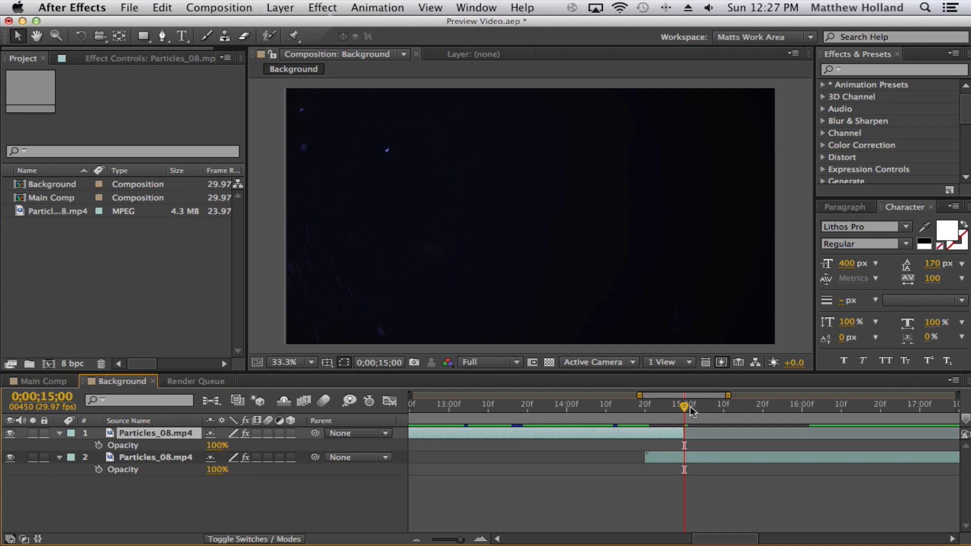
drag(692, 411, 647, 419)
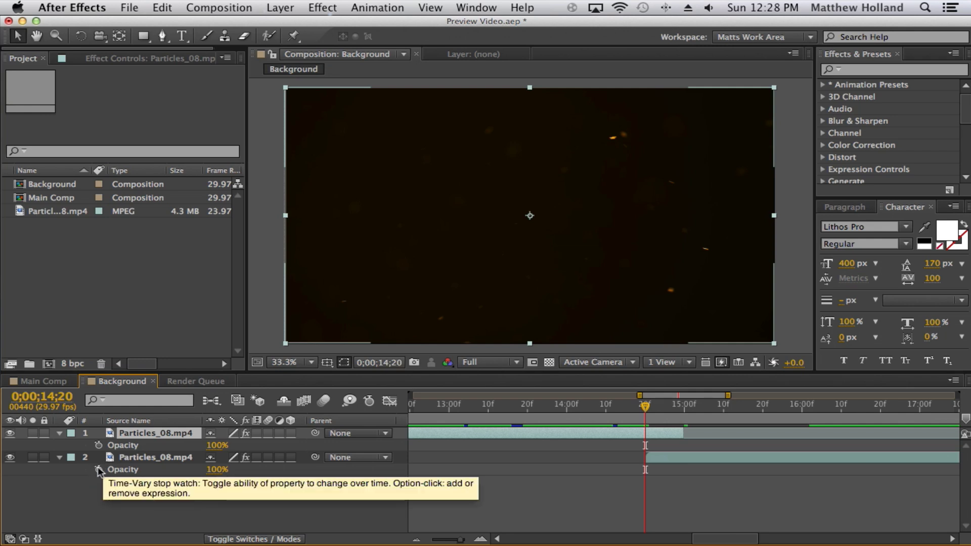
click(99, 470)
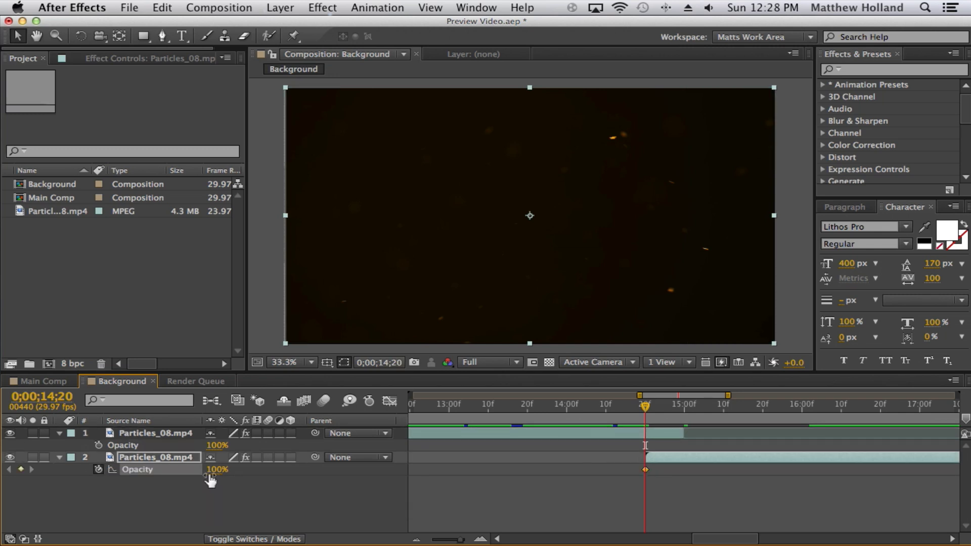
- Add a 100% Opacity keyframe on the top particle layer at 0;00;14;20 as well
click(98, 445)
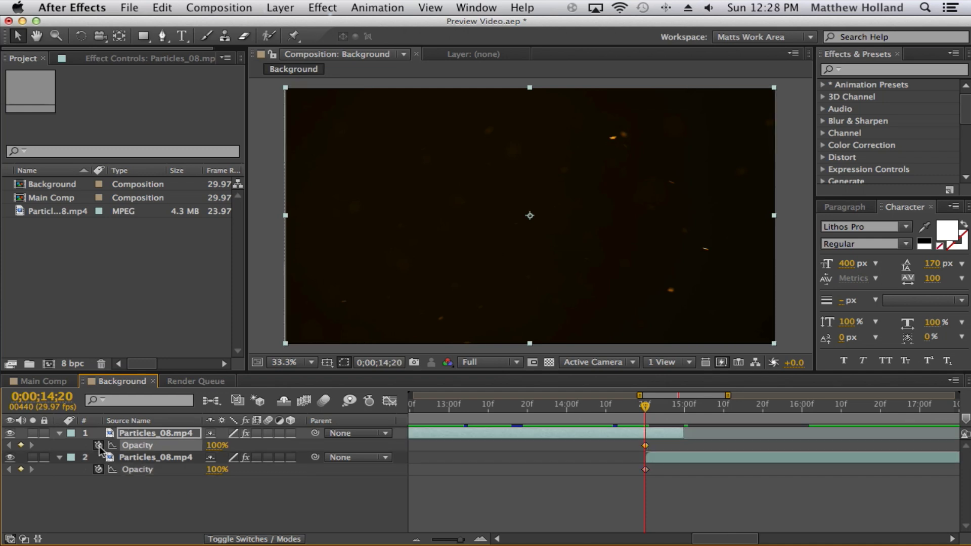
click(154, 457)
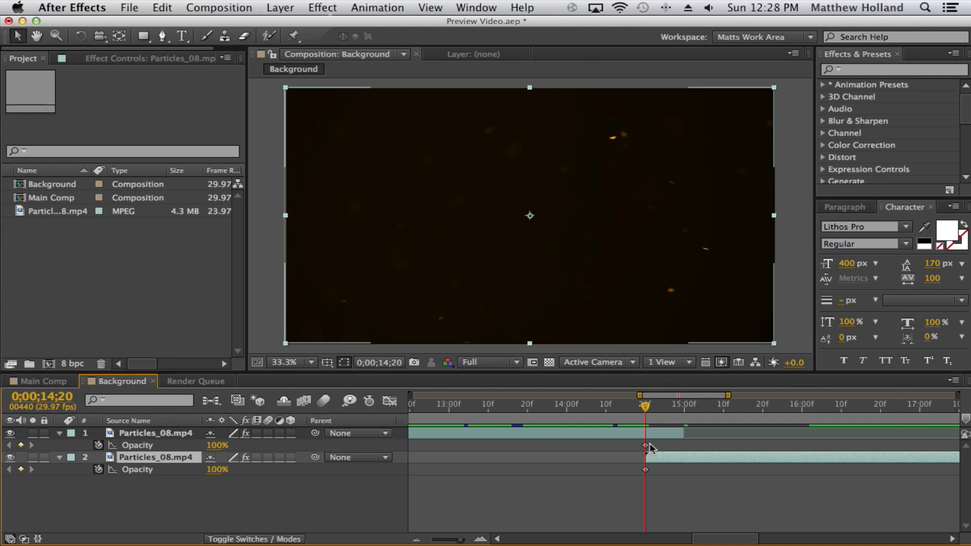
click(83, 435)
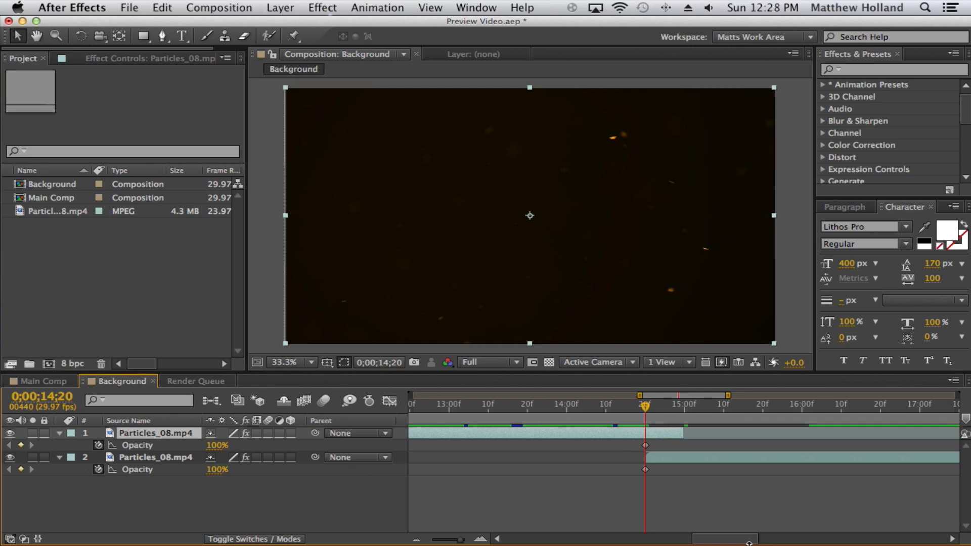
- Keyframe the top layer's Opacity at 15;00 and fade it down to 0%
click(686, 412)
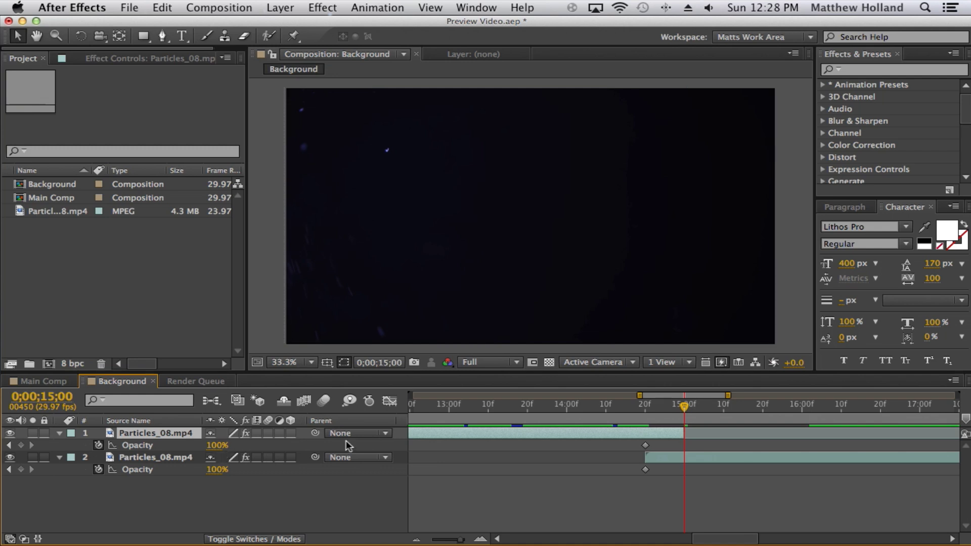
click(21, 447)
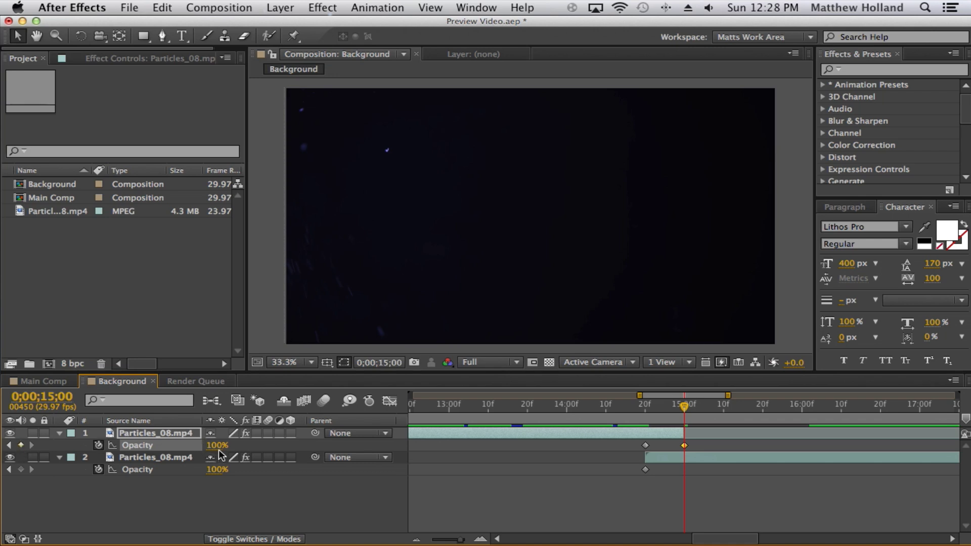
drag(219, 445, 122, 448)
- Step frame by frame through the fade from 14;21 to 15;01 to check it, ending at 14;20
click(518, 405)
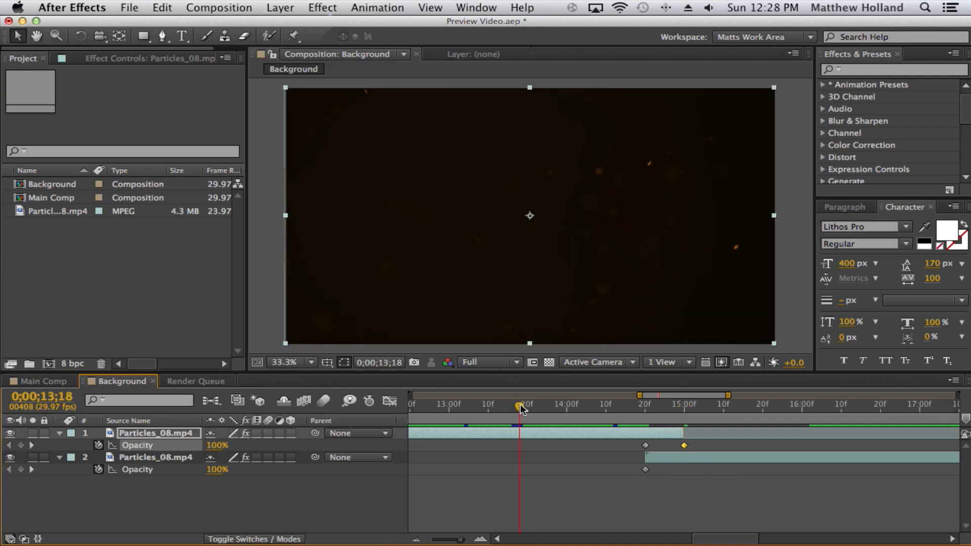
drag(608, 405, 639, 414)
click(650, 414)
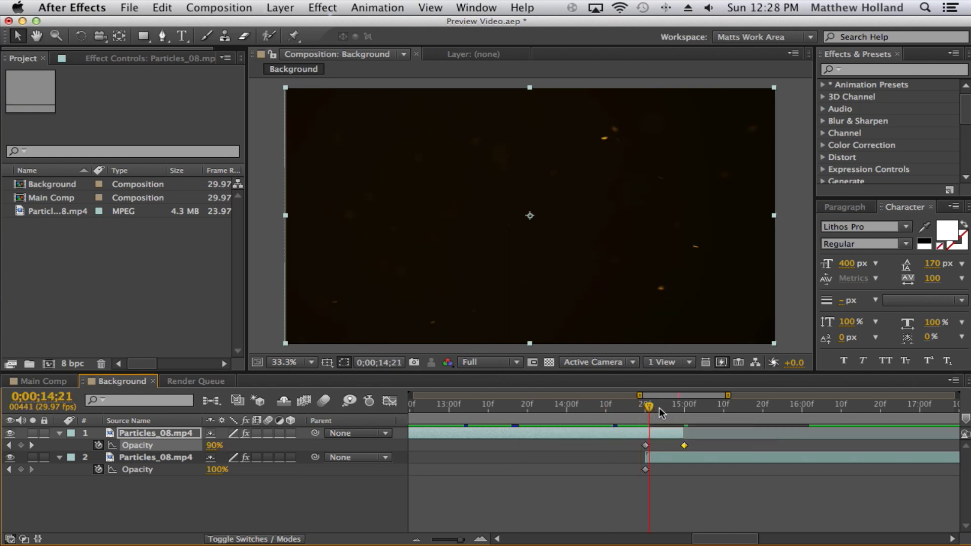
click(661, 408)
click(673, 408)
click(678, 408)
click(681, 408)
click(688, 407)
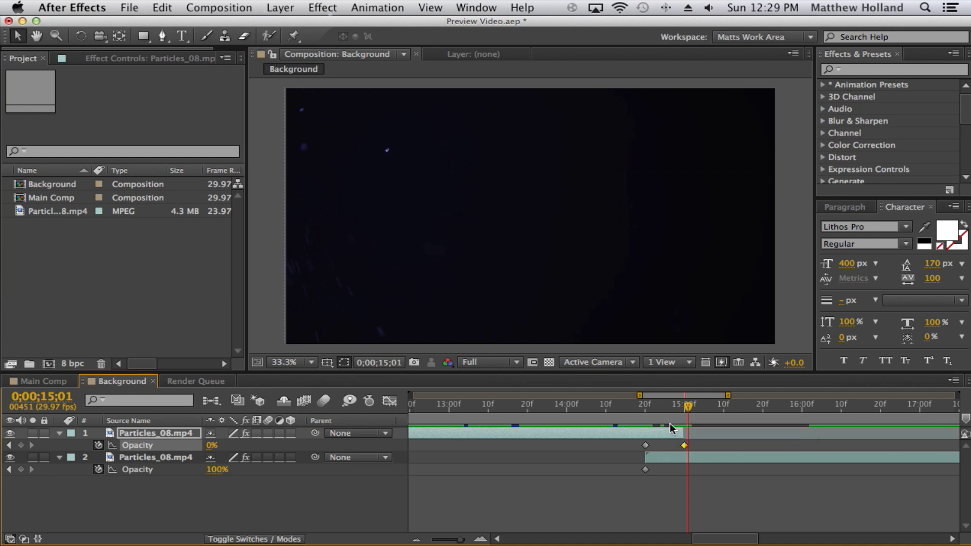
drag(689, 406, 645, 407)
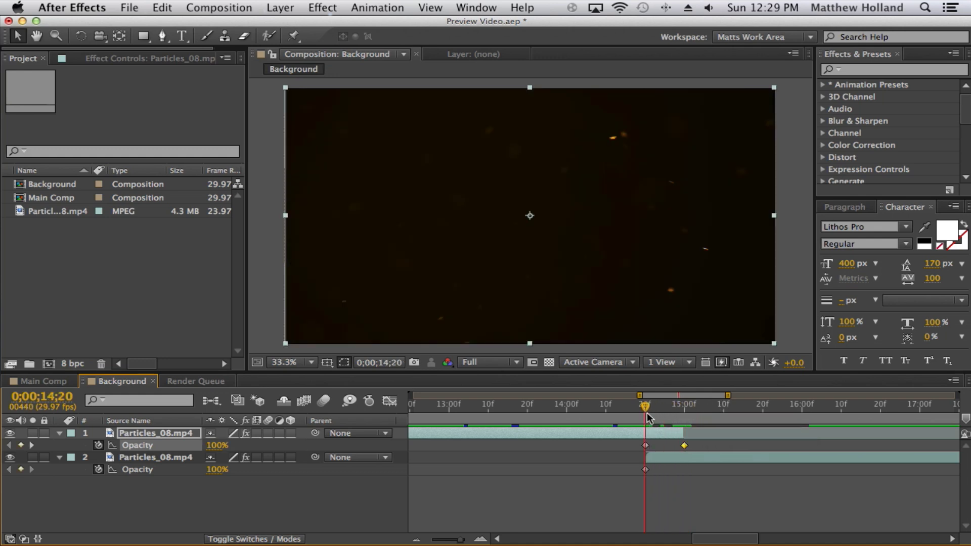
- Set the lower layer's Opacity to 0% at 14;20 and 100% at 15;00
click(217, 469)
text(0)
key(Return)
key(k)
click(212, 470)
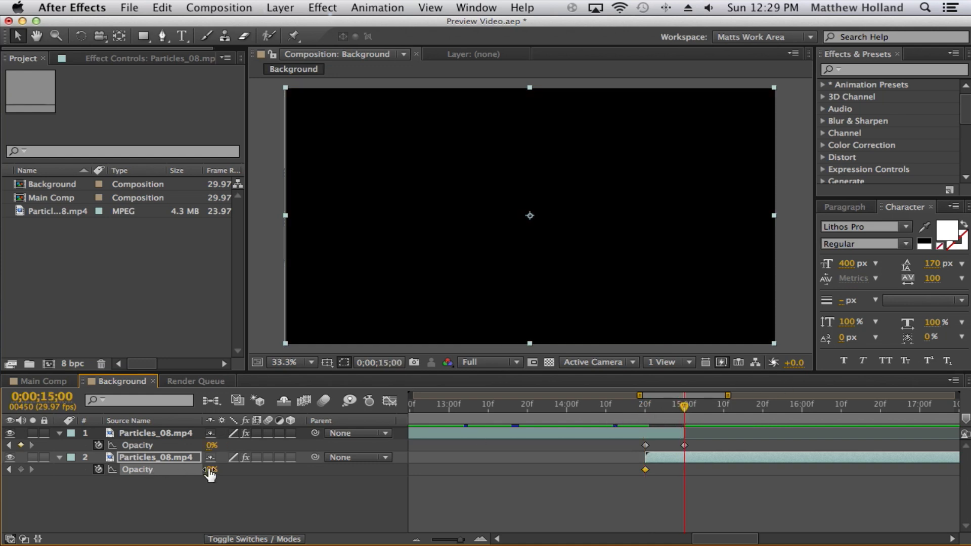
text(100)
key(Return)
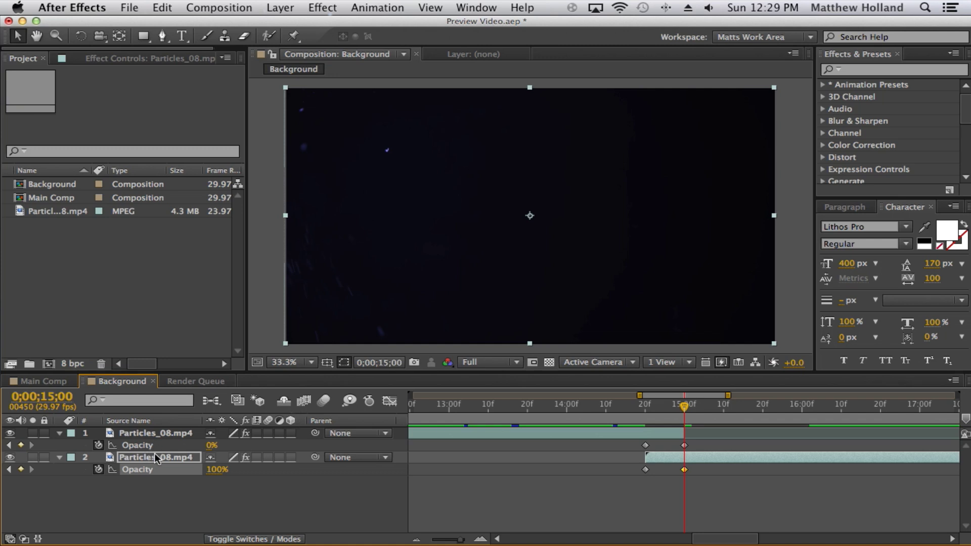
- Collapse both layers' properties and move the current time to 14;15
key(u)
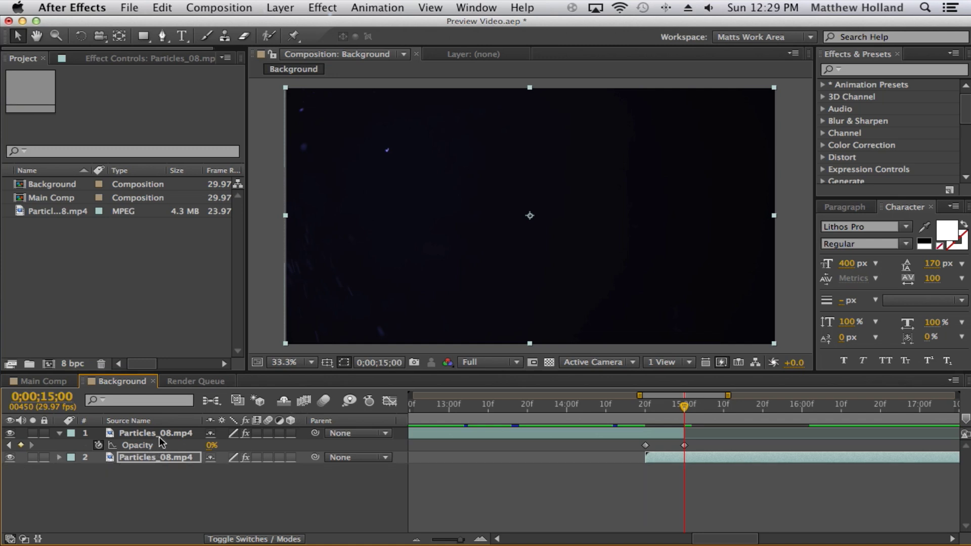
click(160, 434)
key(u)
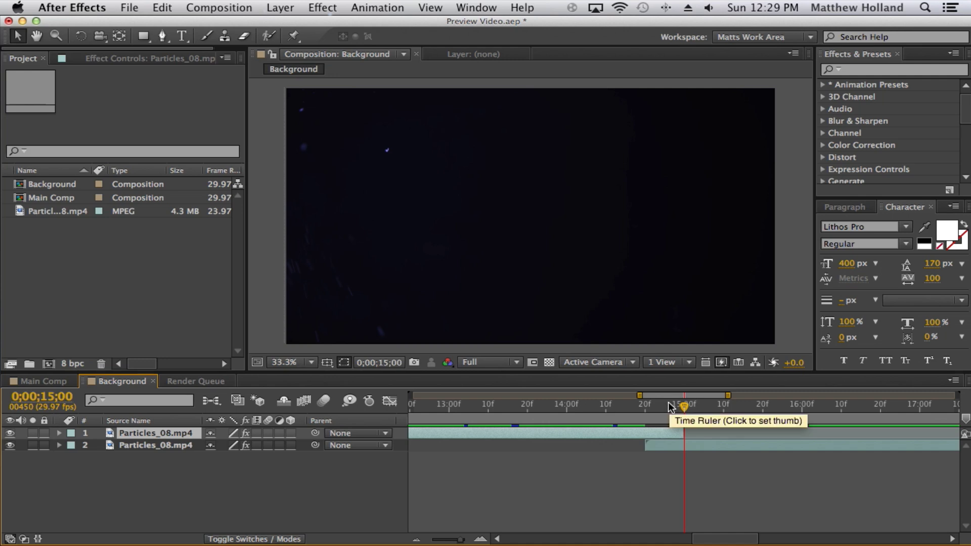
click(626, 405)
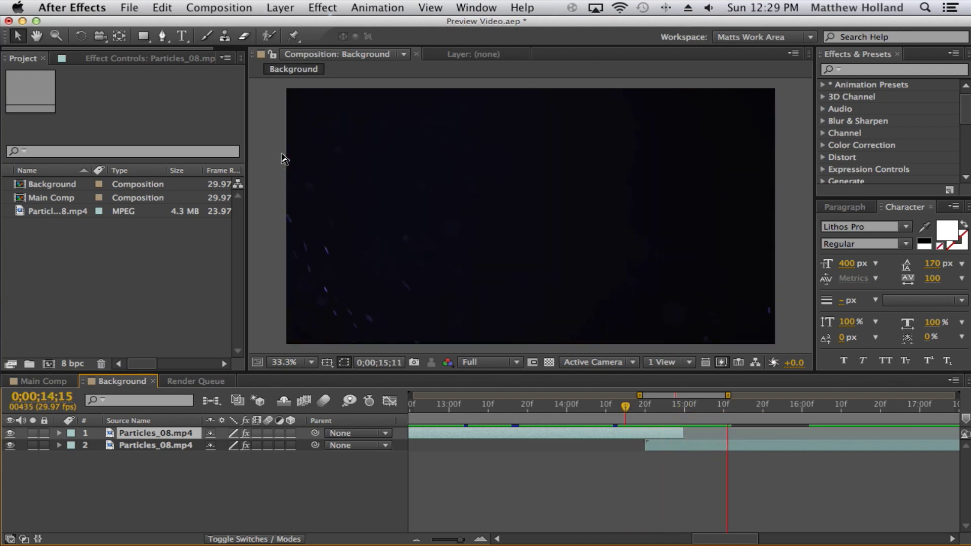
click(303, 172)
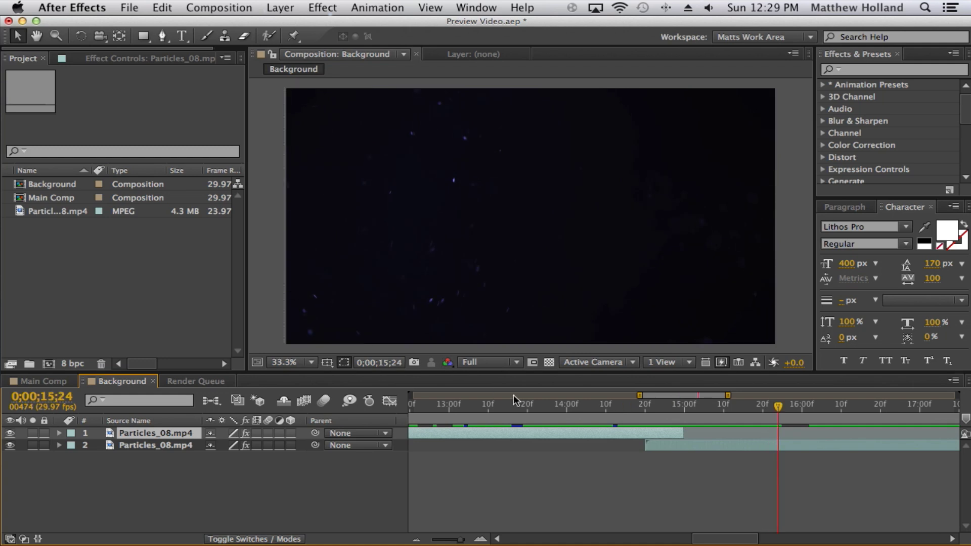
click(615, 405)
key(space)
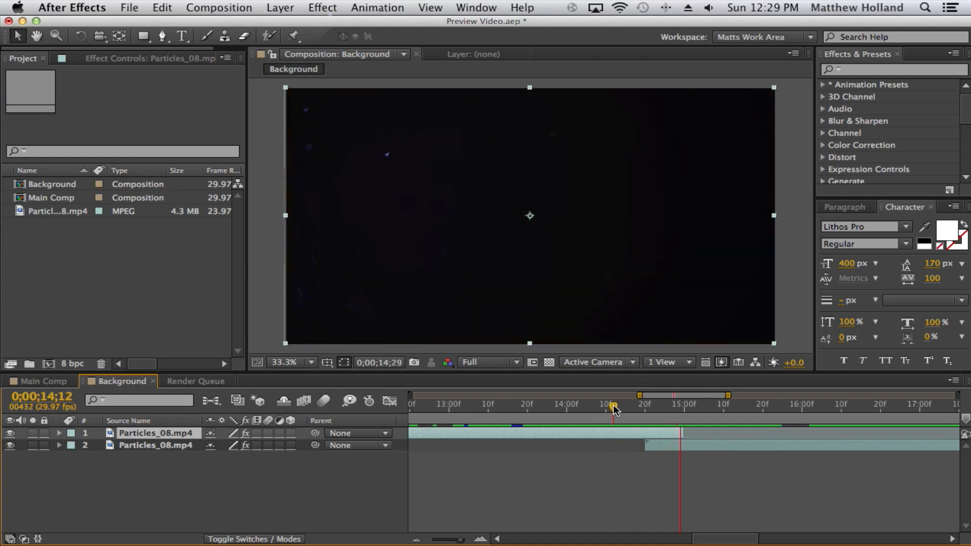
key(space)
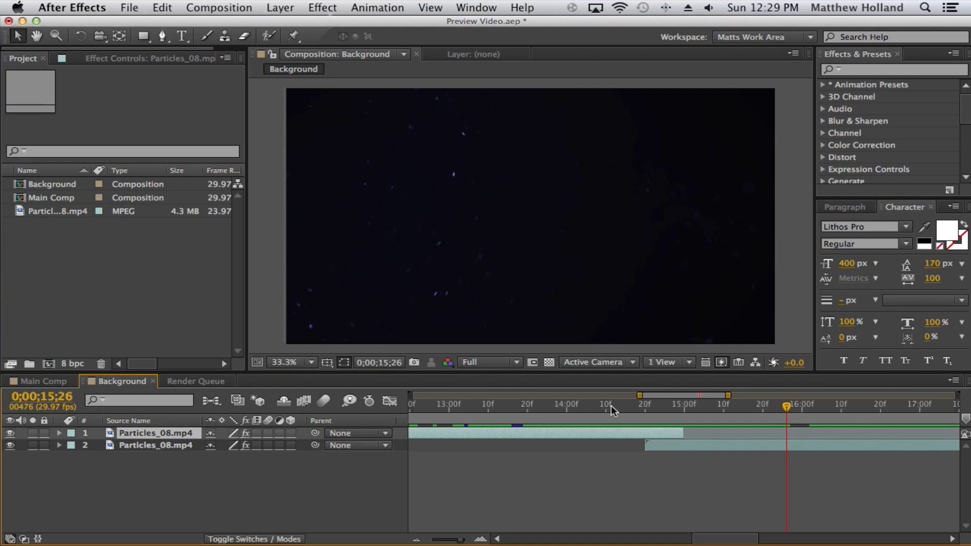
drag(445, 540, 433, 542)
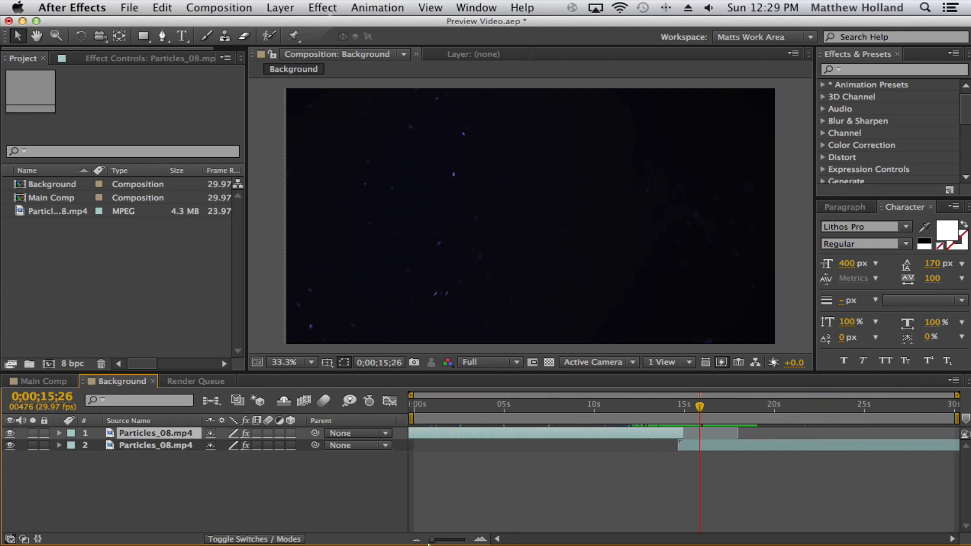
drag(699, 407, 756, 410)
click(487, 404)
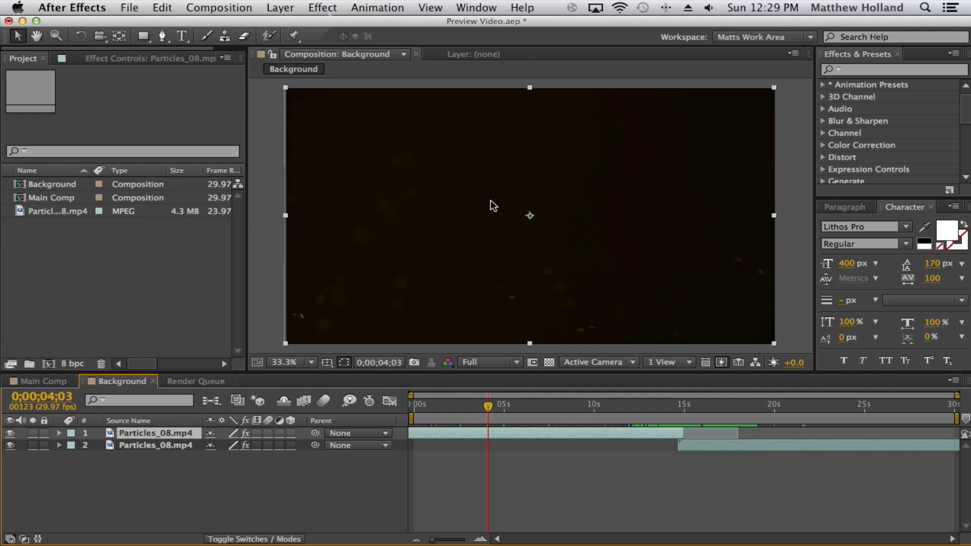
click(568, 404)
click(472, 405)
click(657, 408)
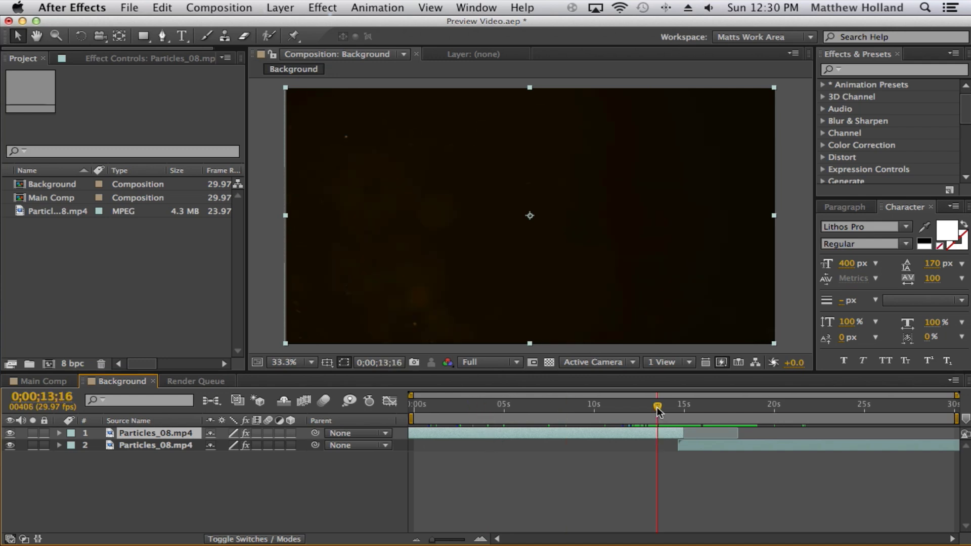
click(757, 404)
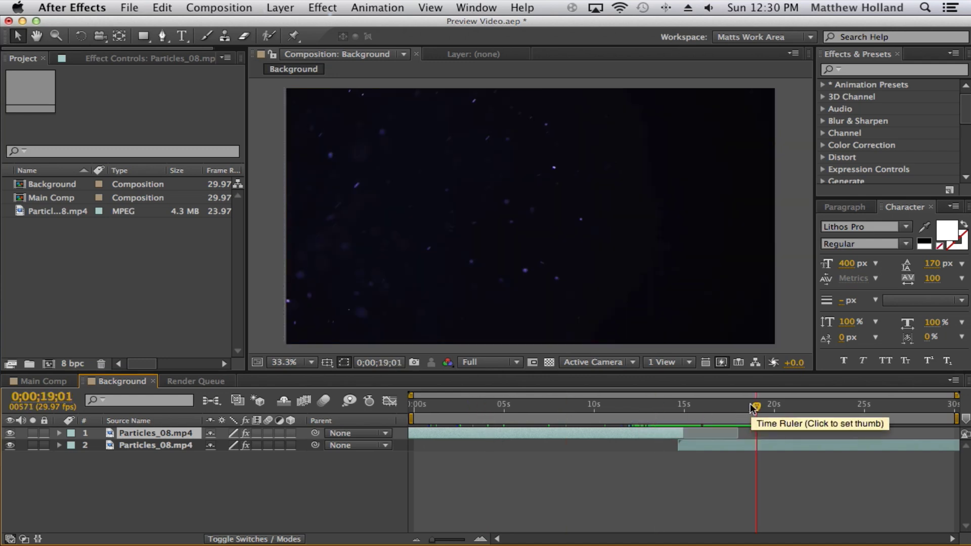
click(704, 405)
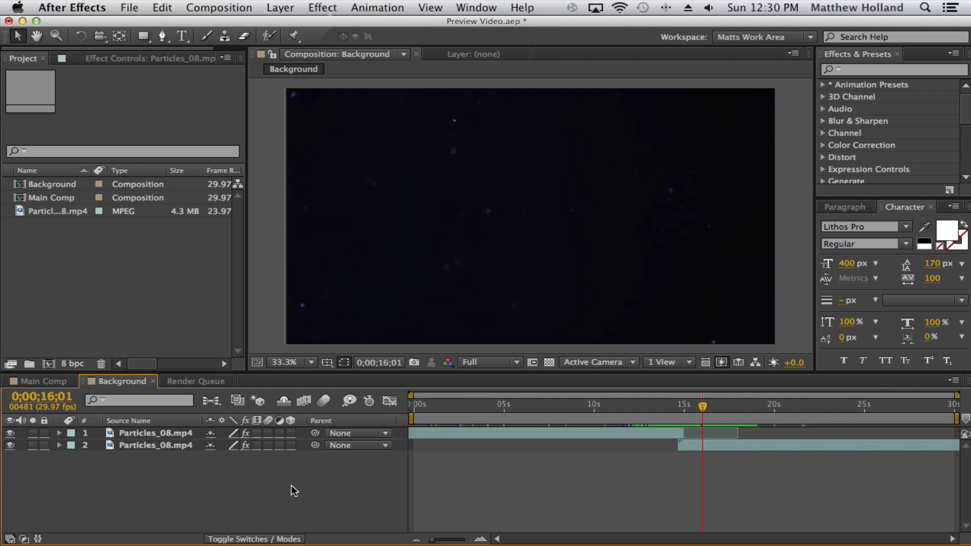
click(57, 382)
- Create a 1920x1080, 30-second composition named Text and place its timeline tab beside Background
click(230, 9)
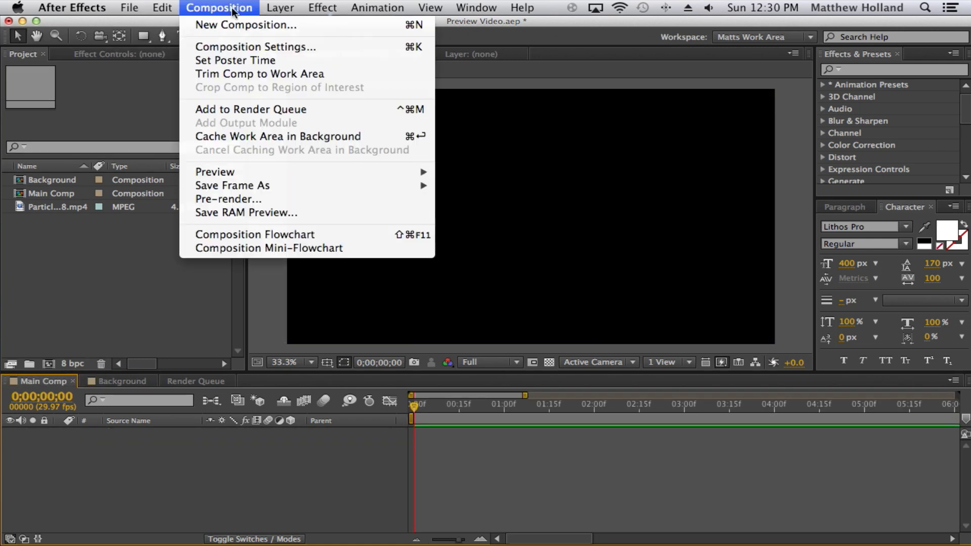
click(239, 28)
text(Text)
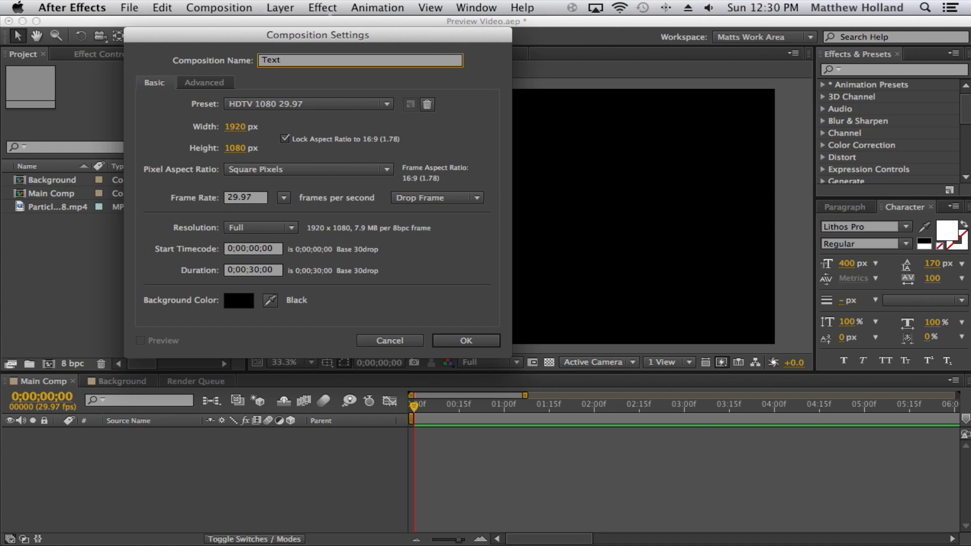
key(Return)
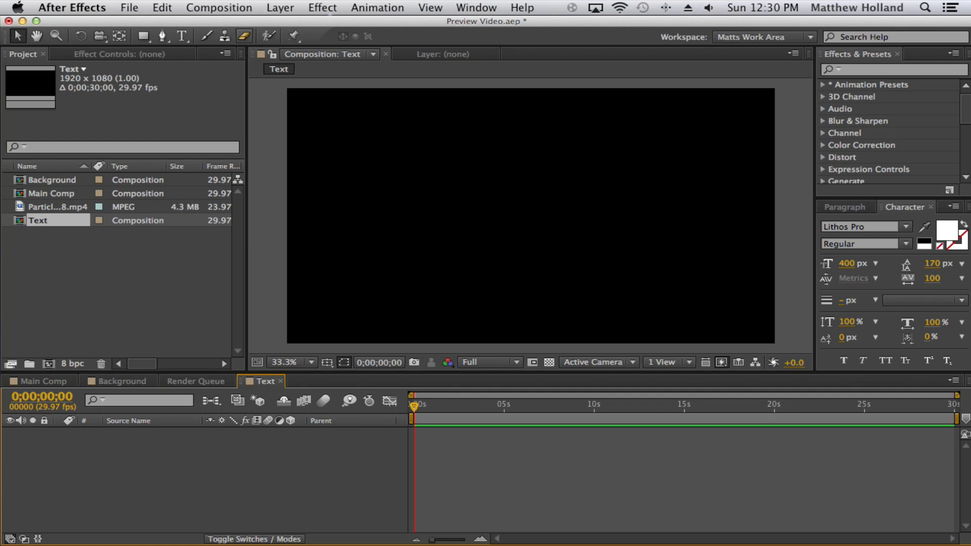
drag(259, 379, 213, 382)
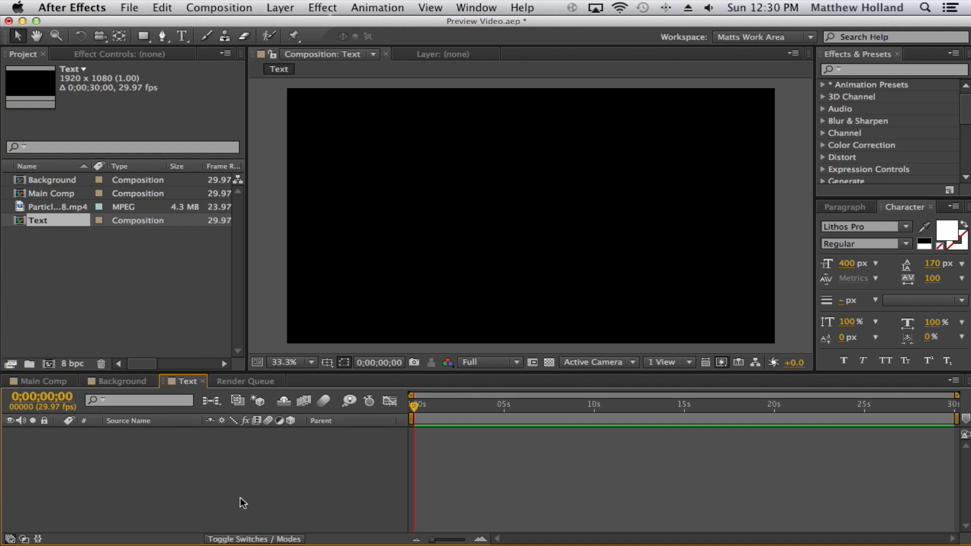
click(237, 7)
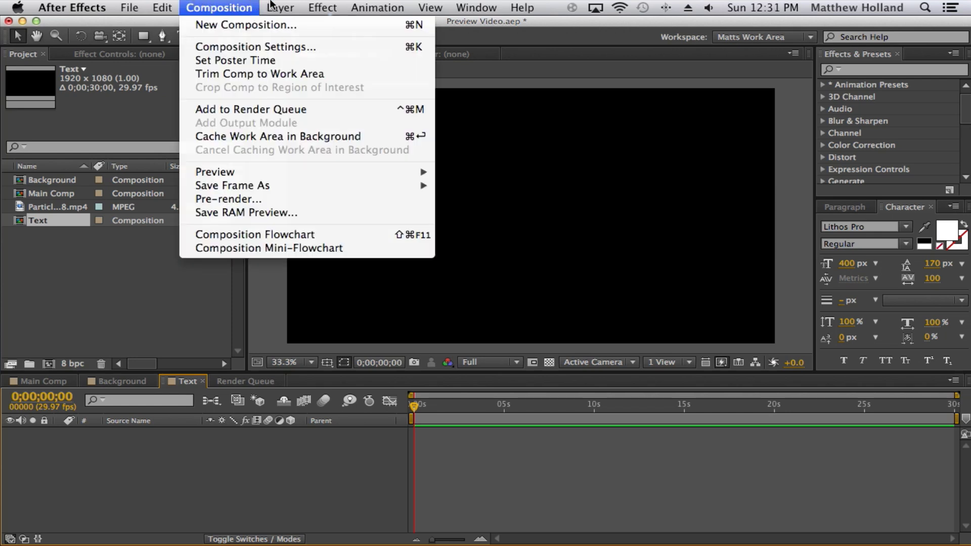
- Add a new text layer to the Text comp and move its F text into the frame
mouse_move(281, 7)
mouse_move(405, 25)
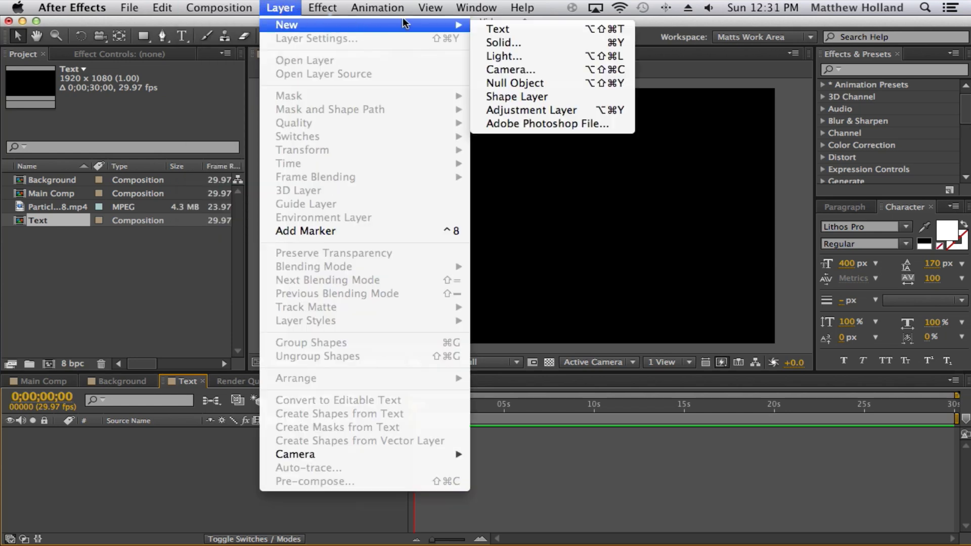
click(478, 28)
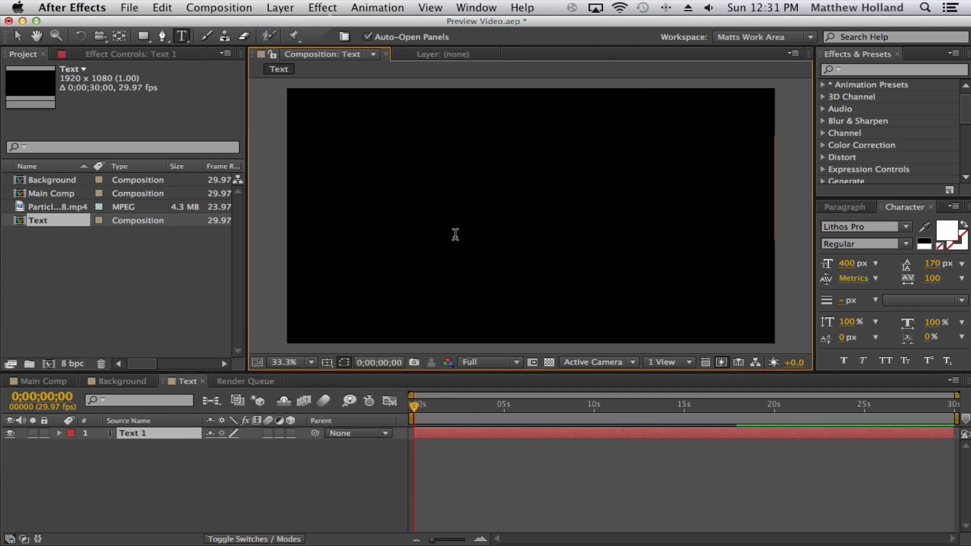
click(183, 37)
double_click(805, 238)
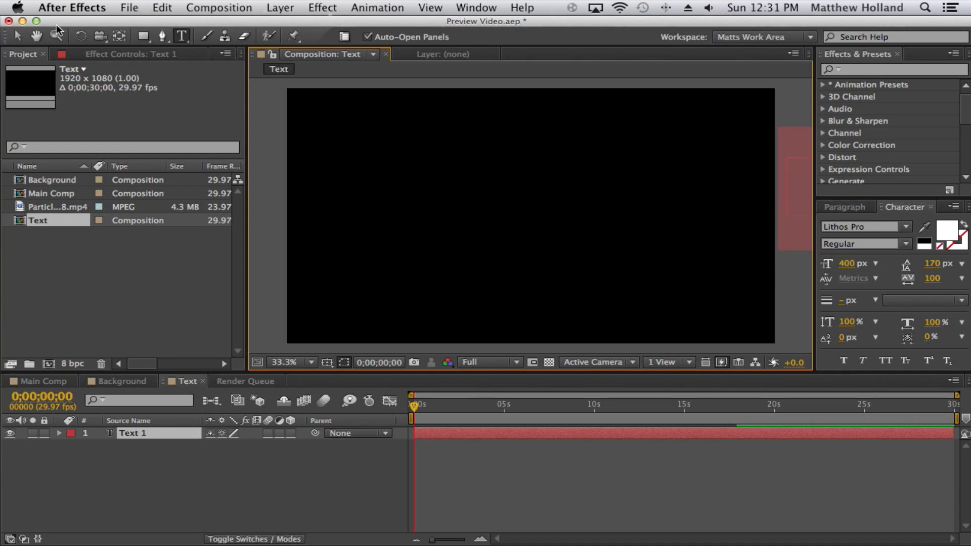
click(19, 35)
drag(793, 189, 647, 169)
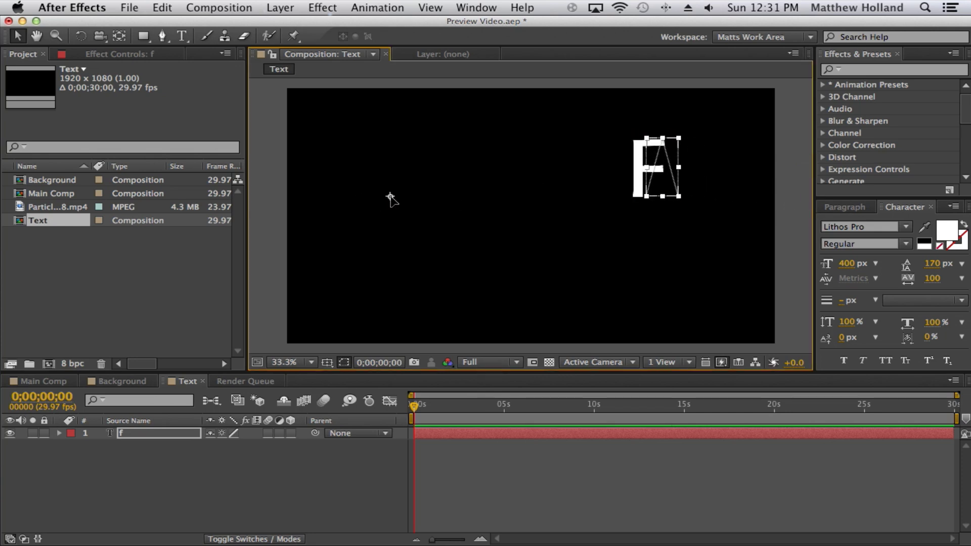
- Replace the letter F with the word FIRE
key(super+t)
click(628, 196)
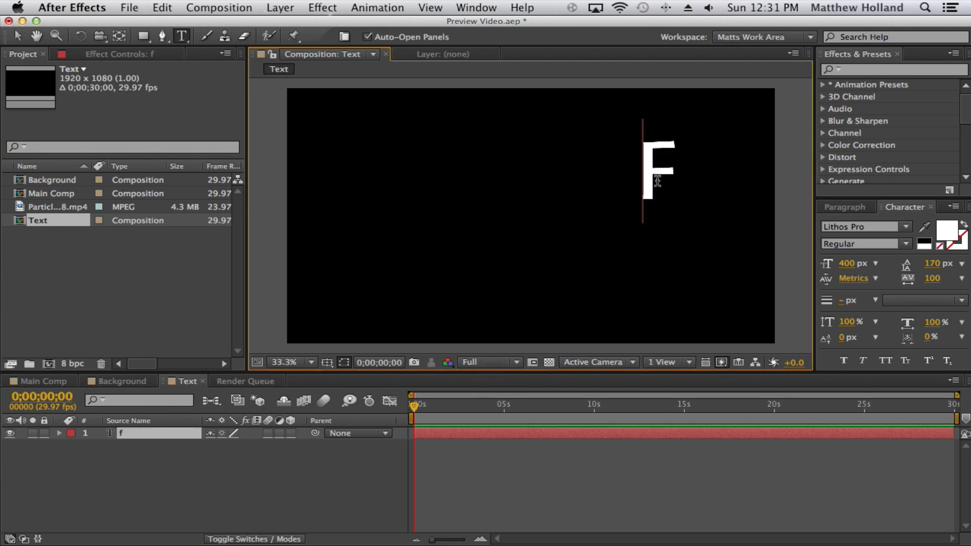
key(super+a)
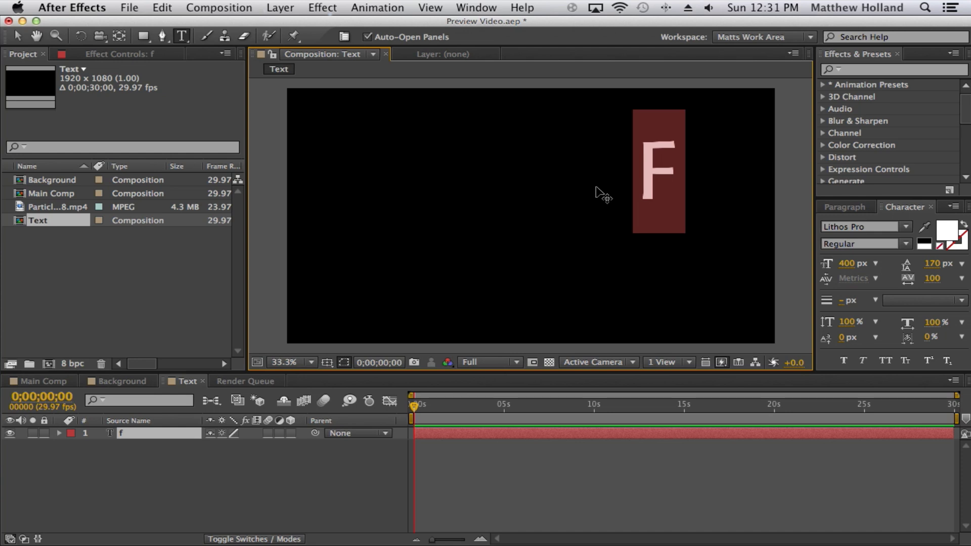
text(FIN)
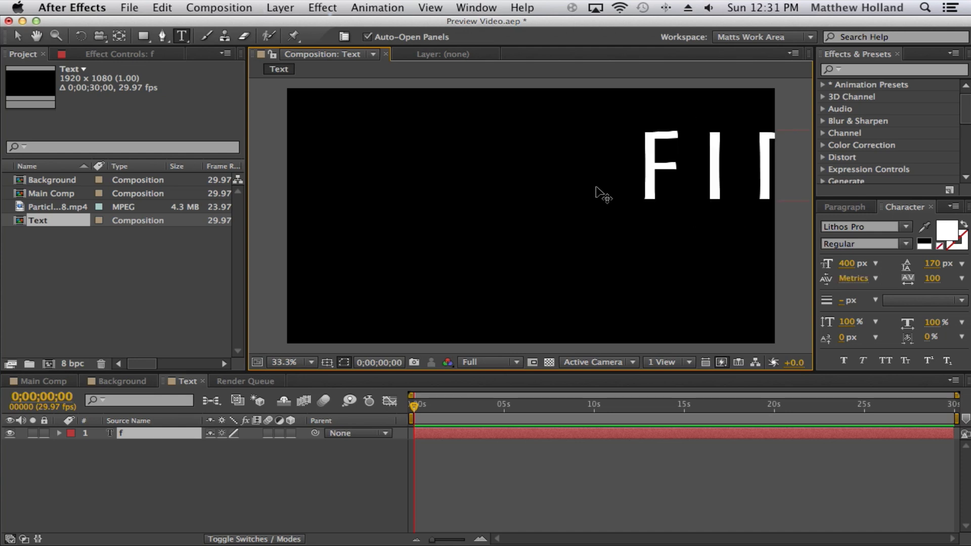
text(EE)
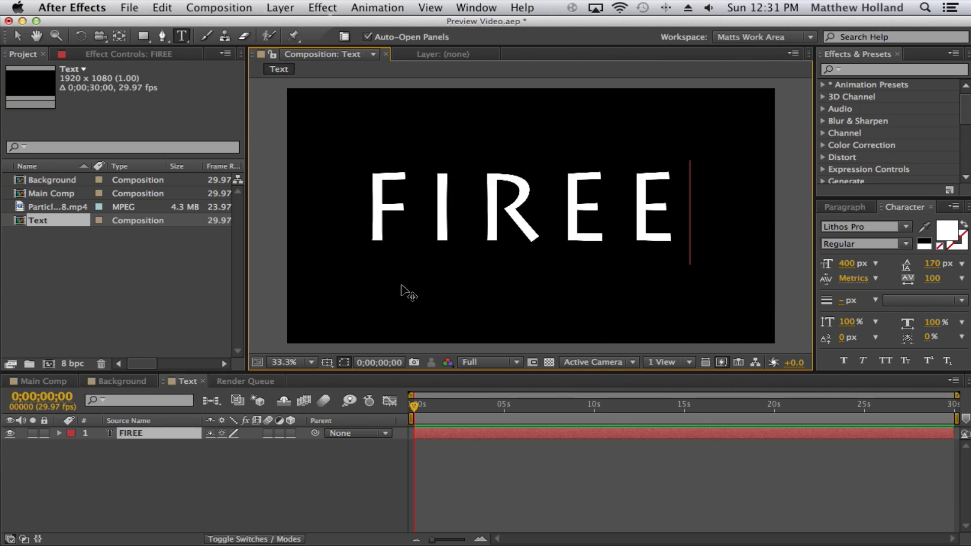
key(BackSpace)
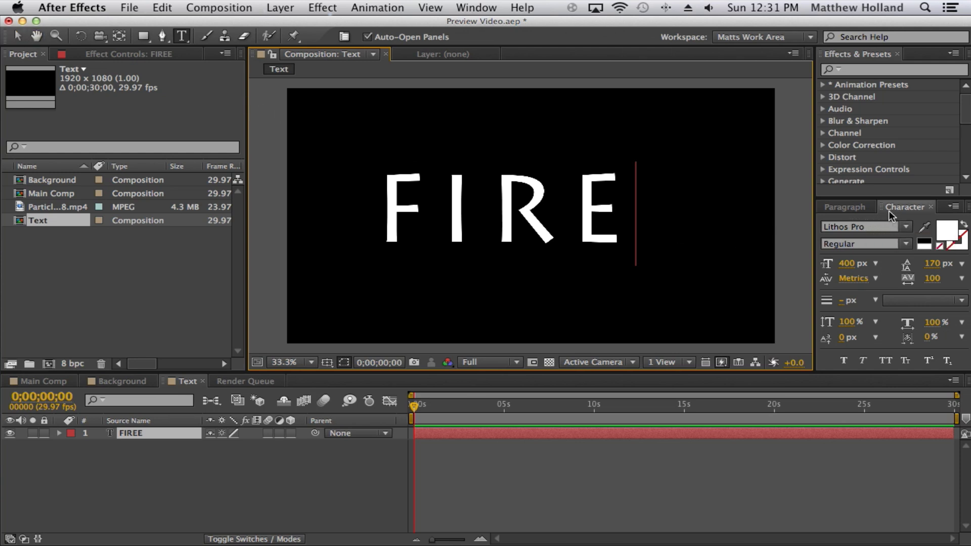
- Select all of FIRE, keep Lithos Pro Regular in the Character panel, and commit the text
drag(618, 206, 347, 211)
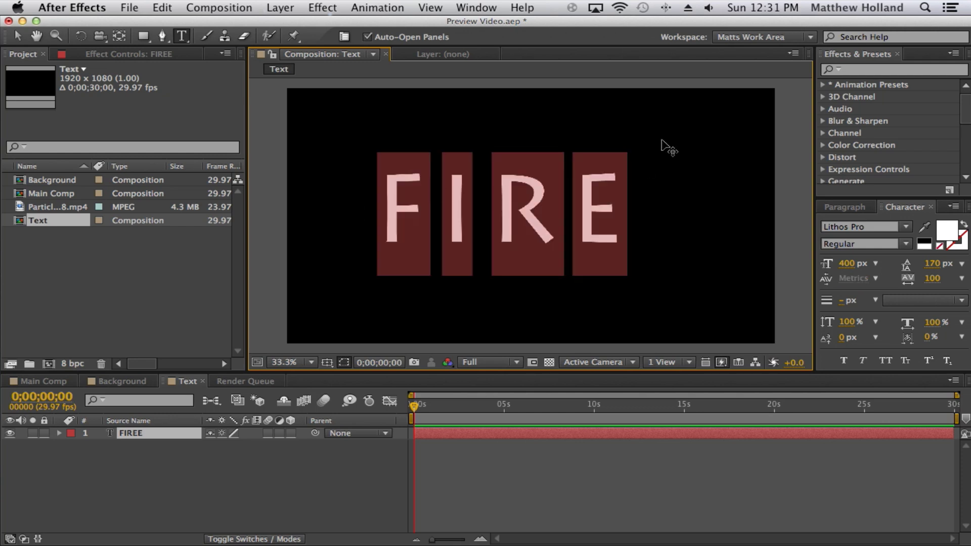
click(907, 228)
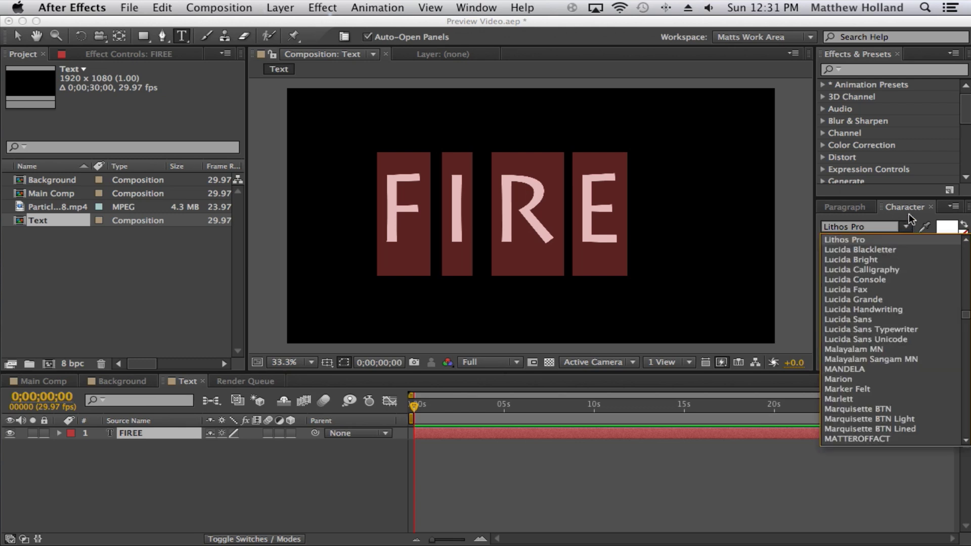
click(910, 219)
click(907, 245)
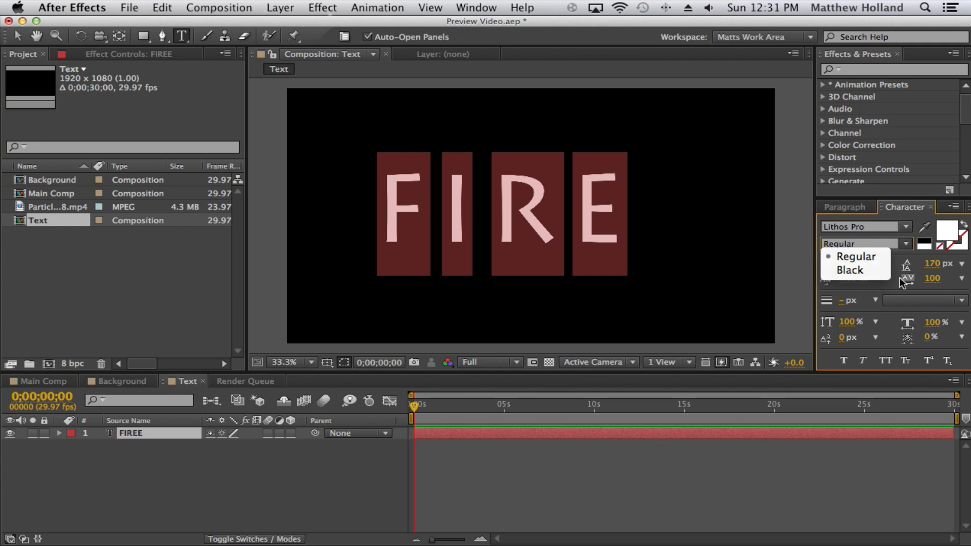
click(907, 243)
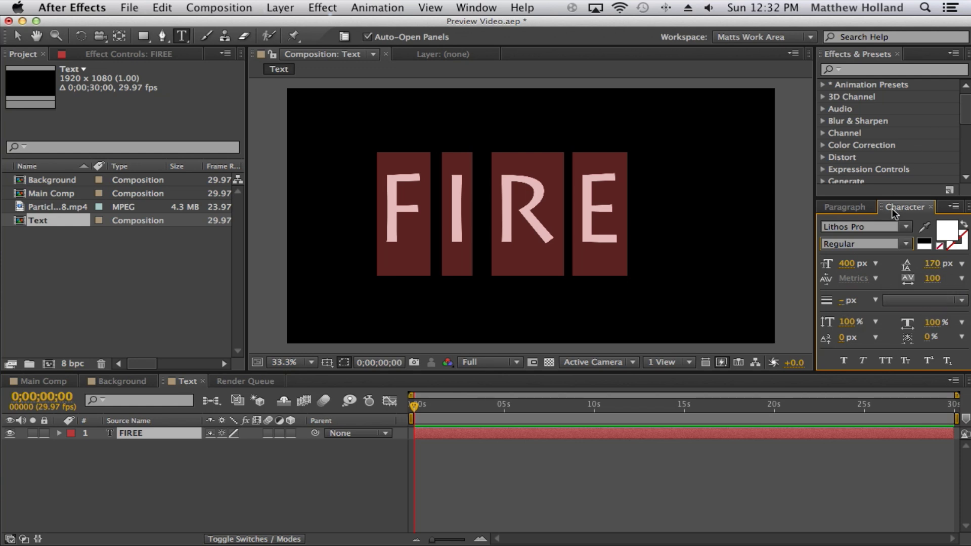
click(868, 211)
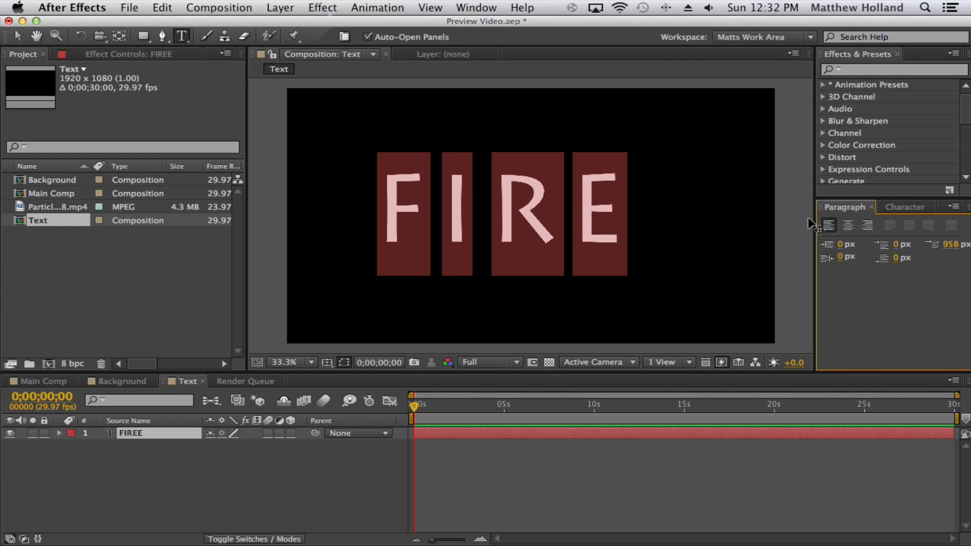
click(889, 208)
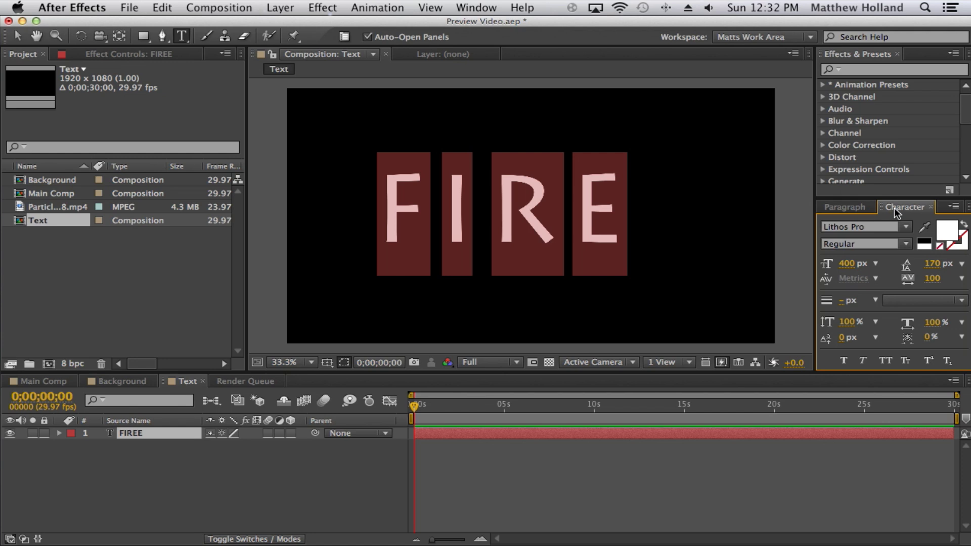
click(17, 35)
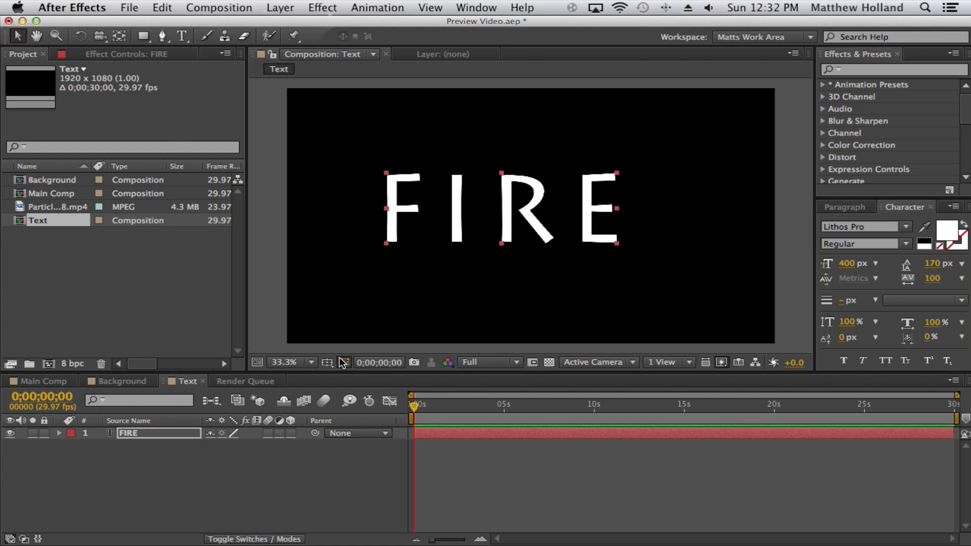
- Use the Title/Action Safe guides to drag FIRE to the frame centre, then hide them and deselect
click(328, 363)
click(344, 340)
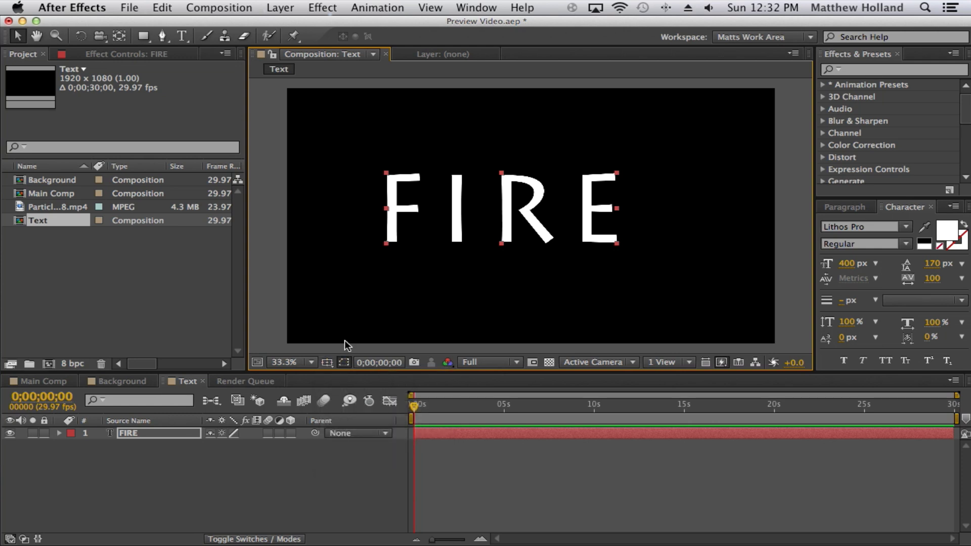
click(330, 363)
click(340, 371)
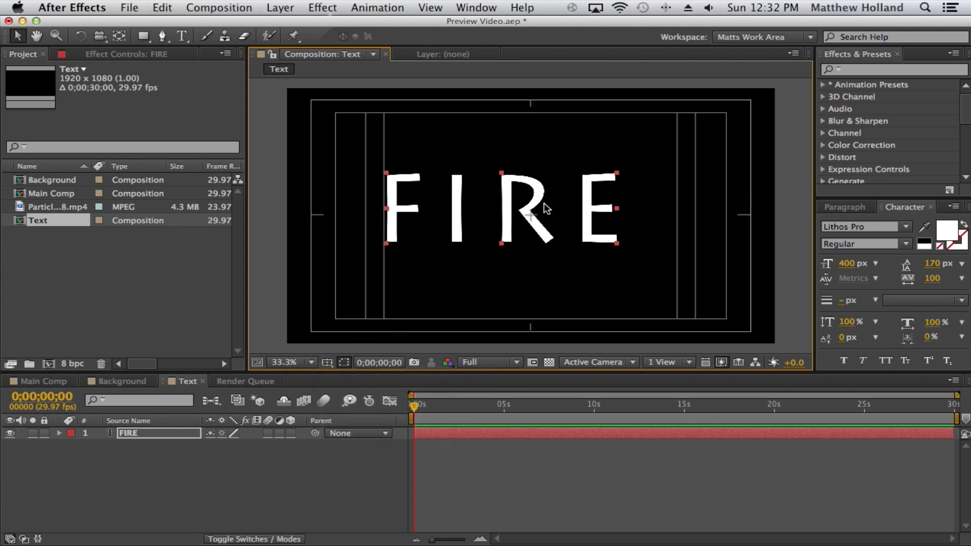
drag(506, 228, 531, 232)
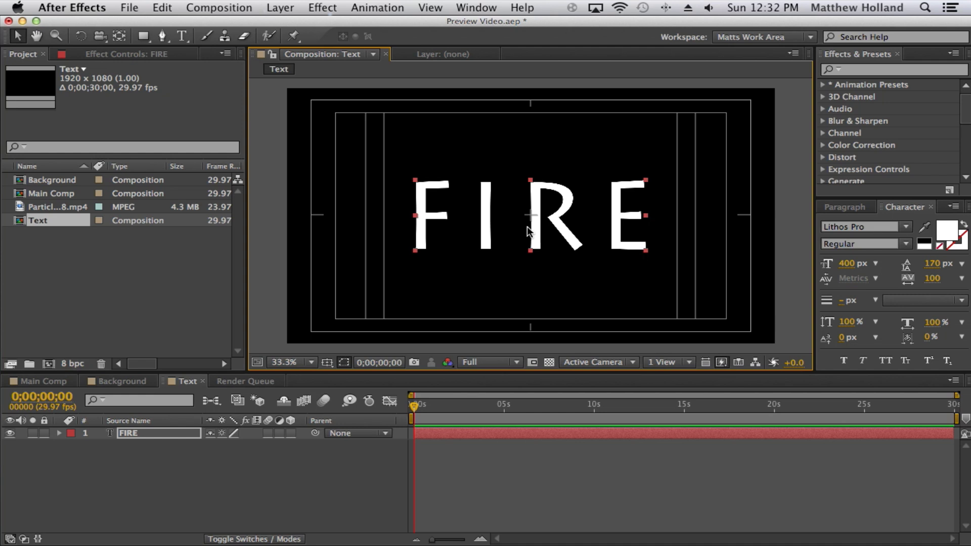
click(339, 366)
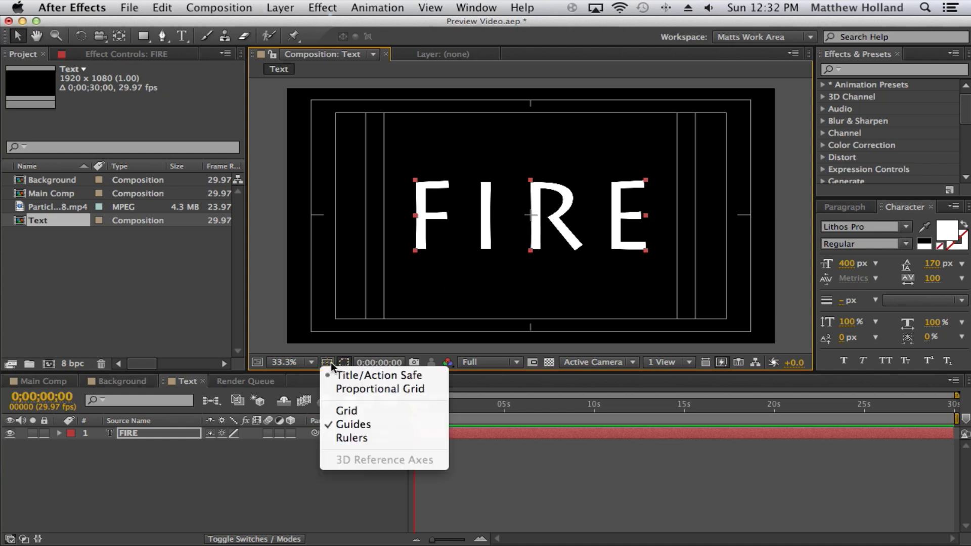
click(338, 373)
click(315, 462)
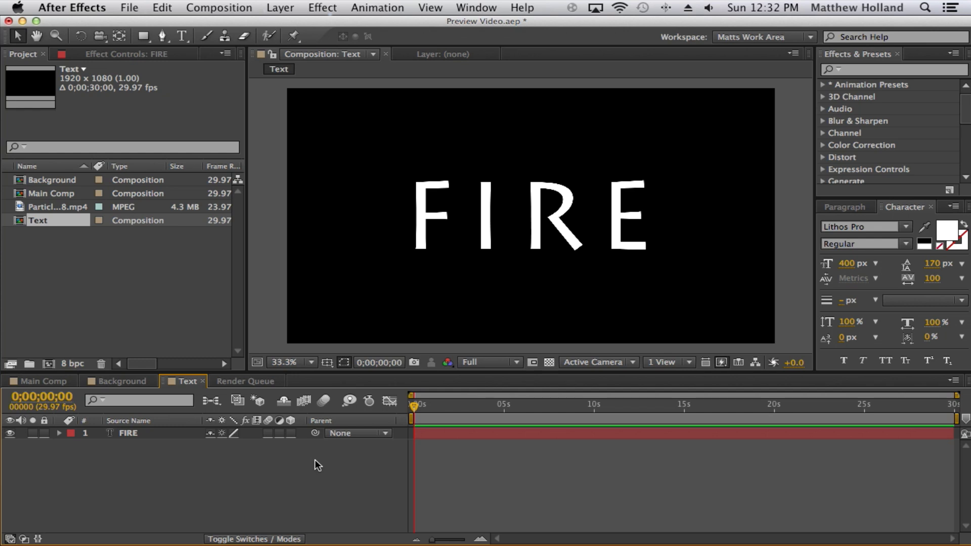
click(861, 69)
- Apply Ramp to FIRE with Start of Ramp at the letters' top and End of Ramp at their bottom
text(ramp)
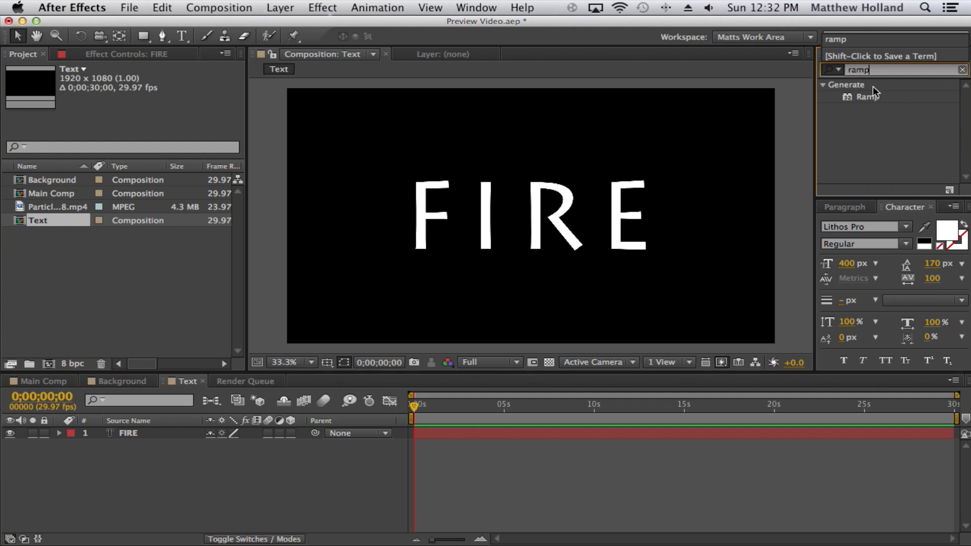
drag(873, 97, 608, 216)
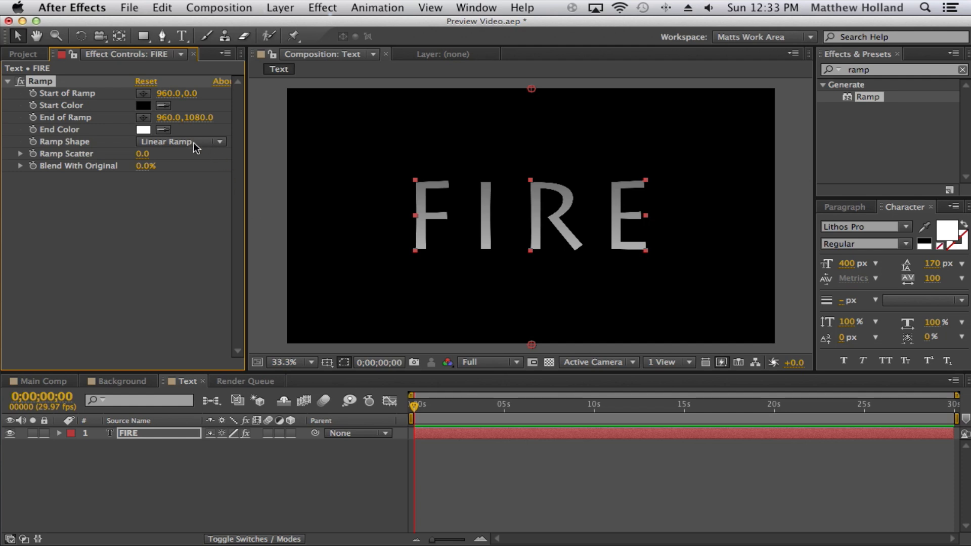
click(145, 96)
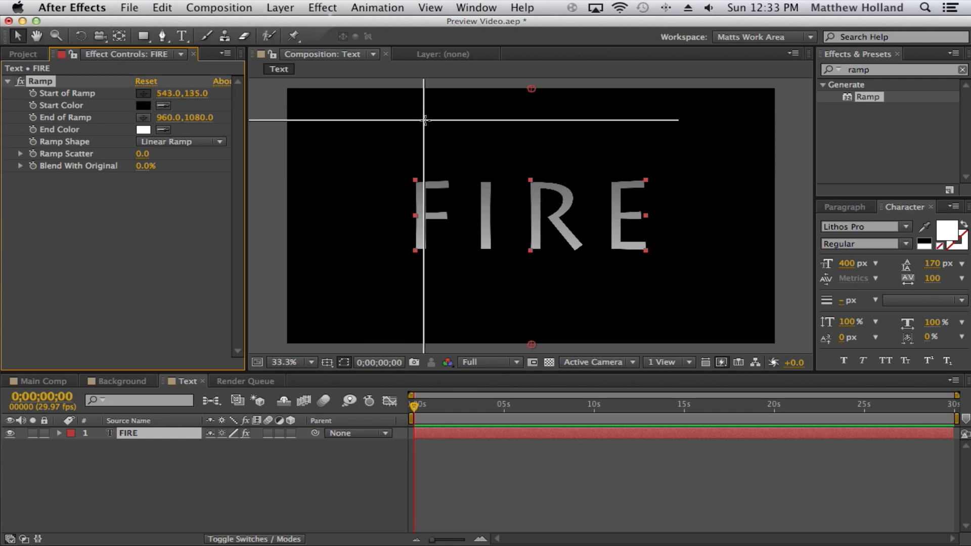
click(530, 165)
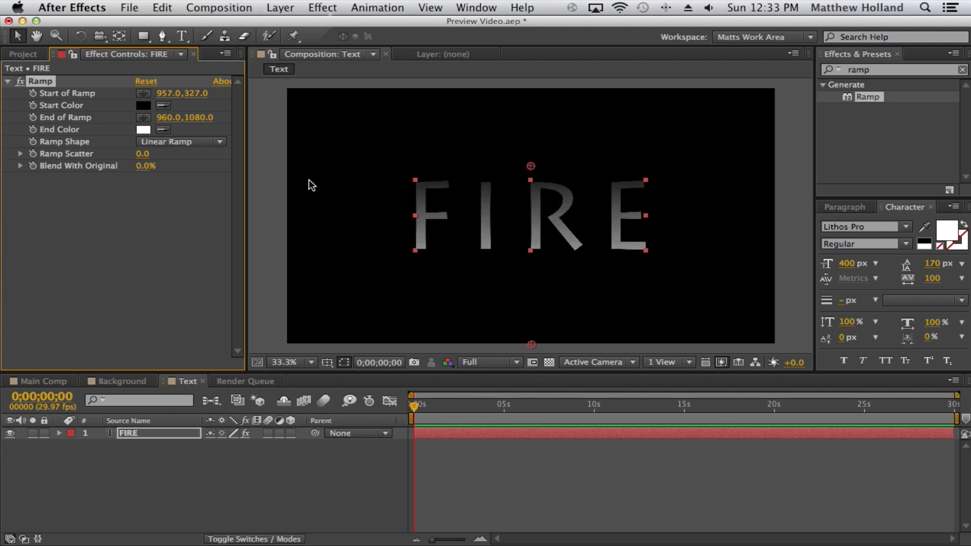
click(142, 118)
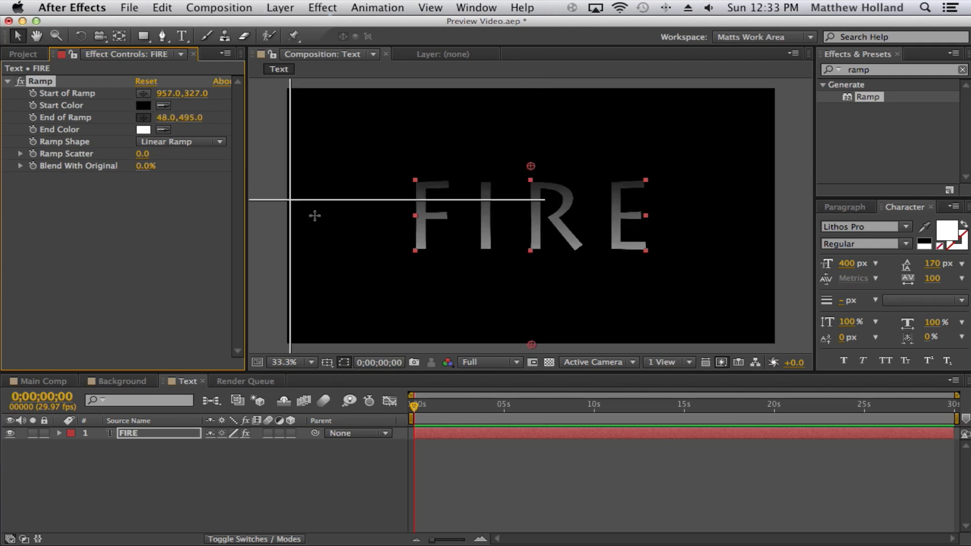
click(530, 265)
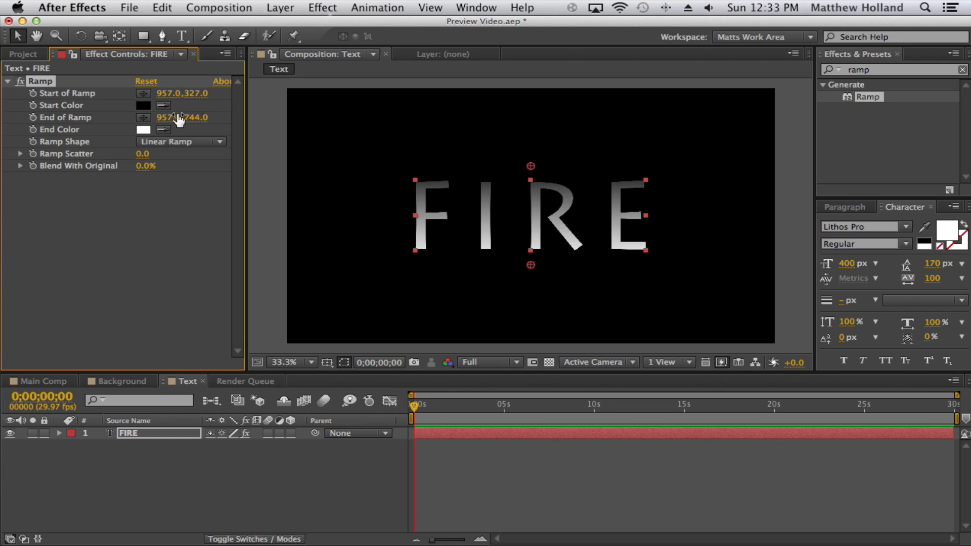
- Set the Ramp's Start Color to pure red
click(145, 105)
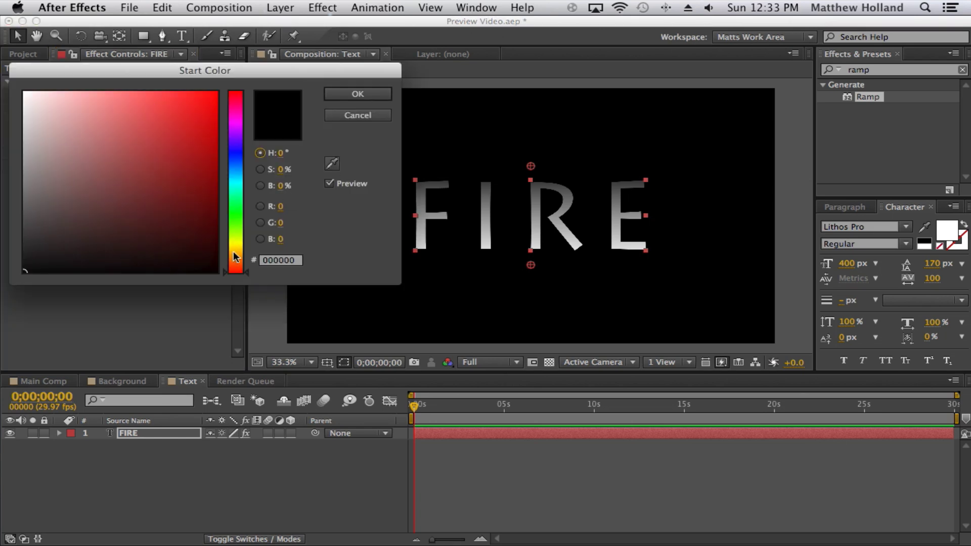
click(213, 93)
drag(219, 71, 260, 44)
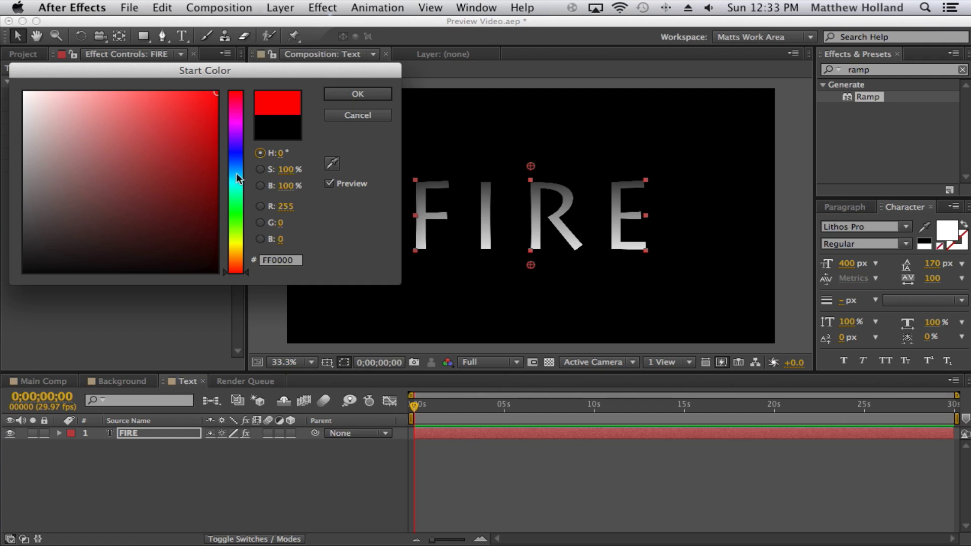
click(342, 98)
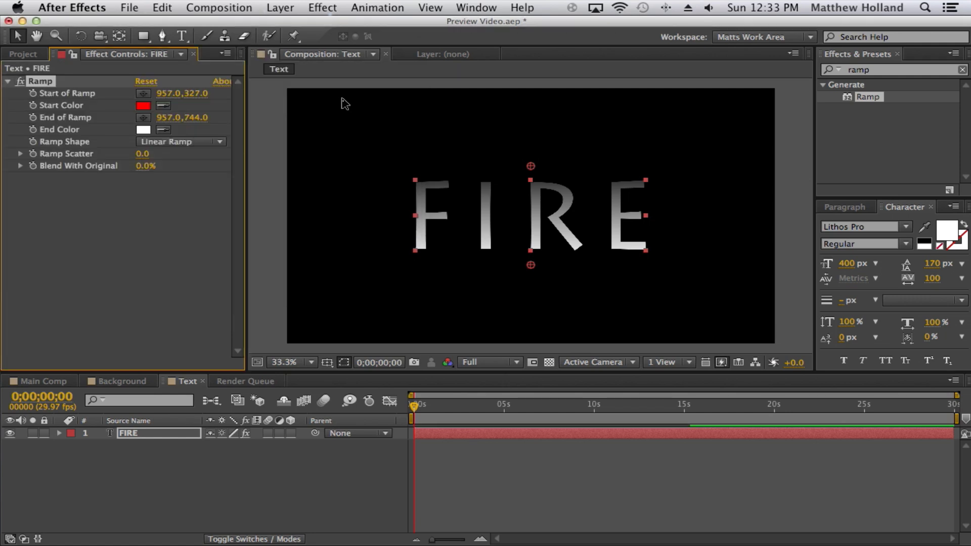
- Set the Ramp's End Color to bright yellow FFCC00, then deselect FIRE
click(140, 132)
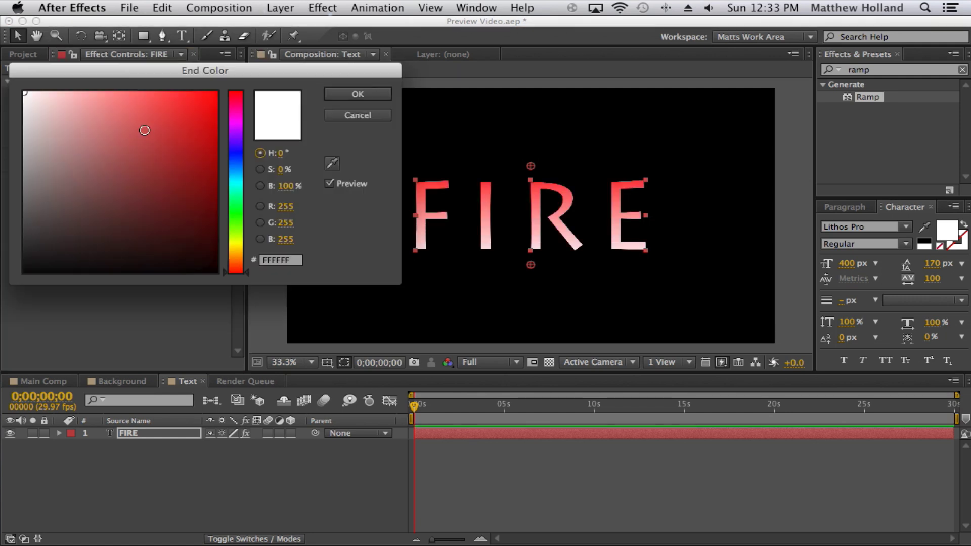
click(237, 247)
mouse_move(211, 202)
mouse_down()
mouse_move(227, 81)
mouse_move(287, 43)
mouse_up()
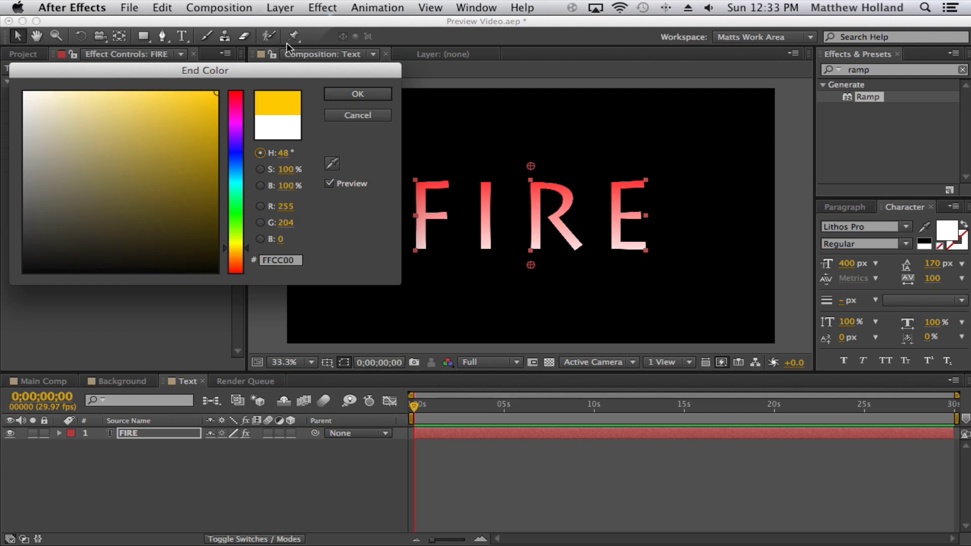
click(327, 94)
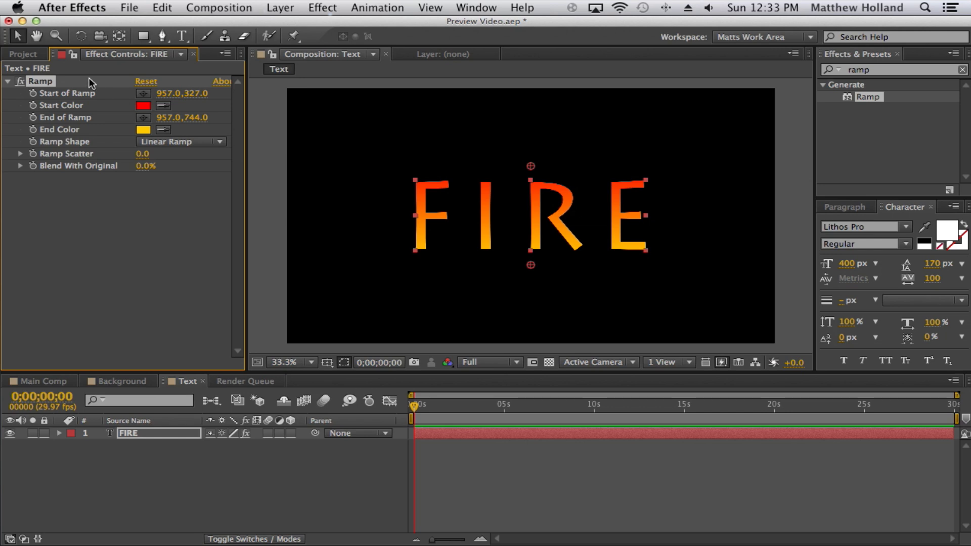
click(257, 166)
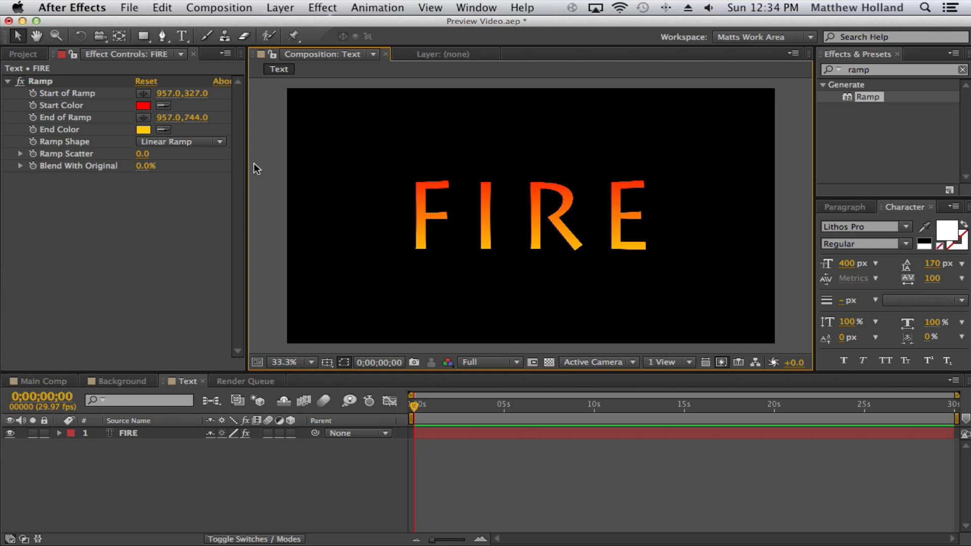
- Duplicate the FIRE layer and hide the original FIRE layer below it
click(7, 81)
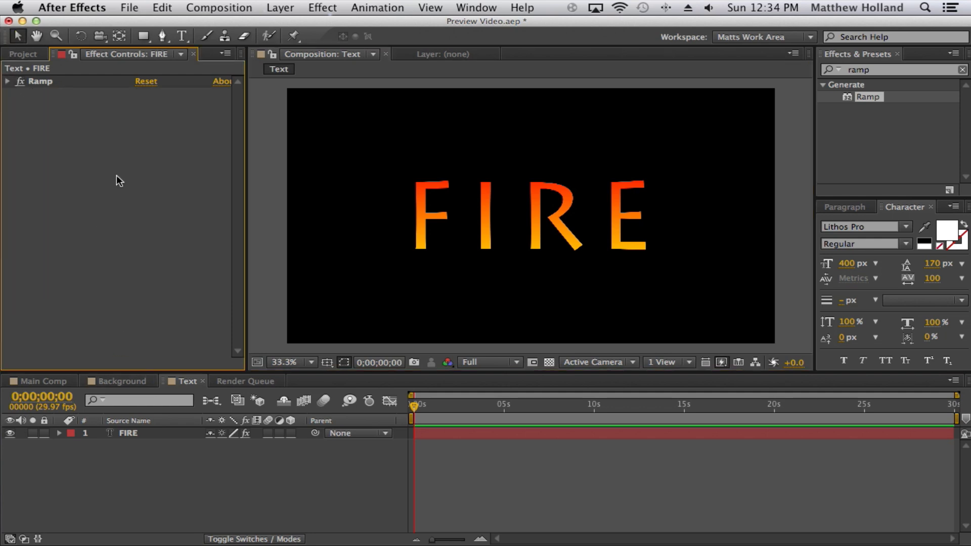
click(156, 432)
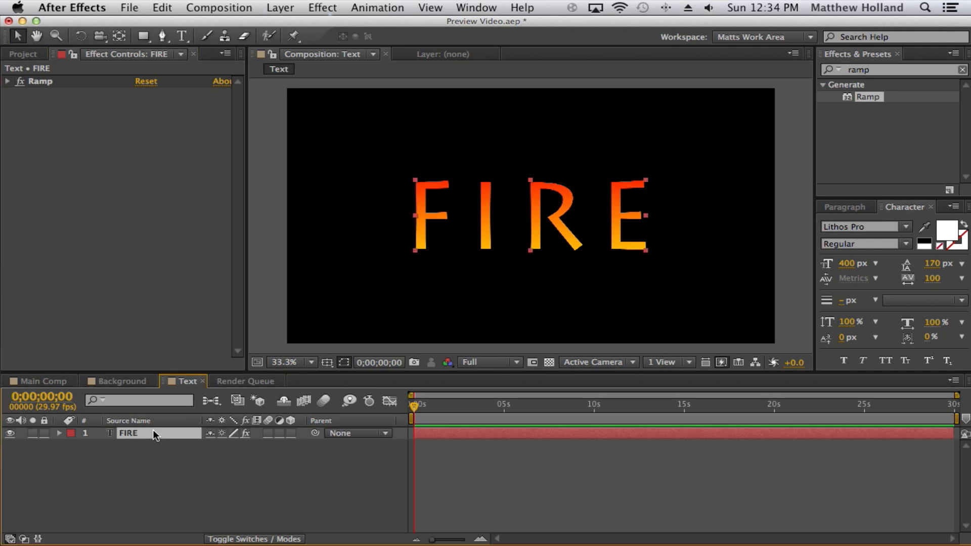
key(super+d)
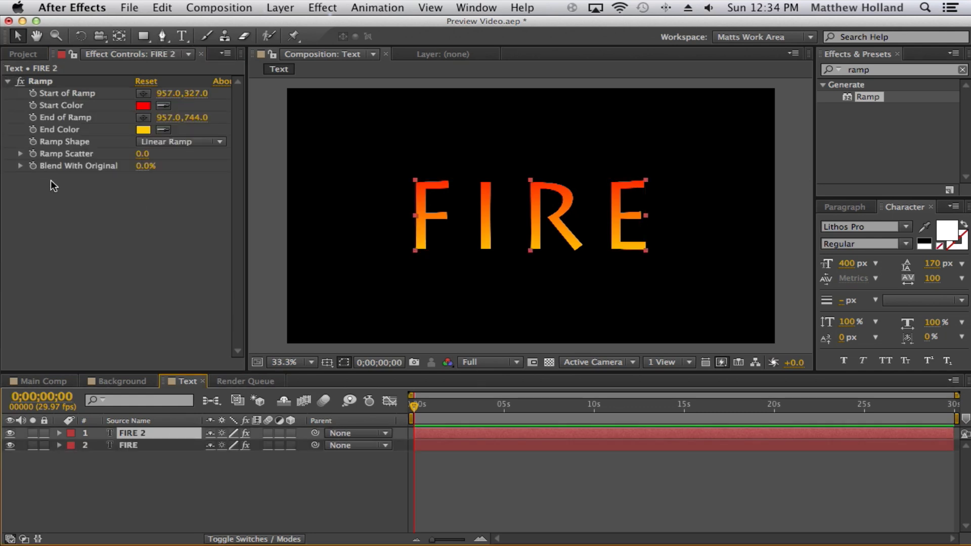
click(10, 445)
- Rename the duplicated layer from 'FIRE 2' to 'ICE' and reselect it
key(Return)
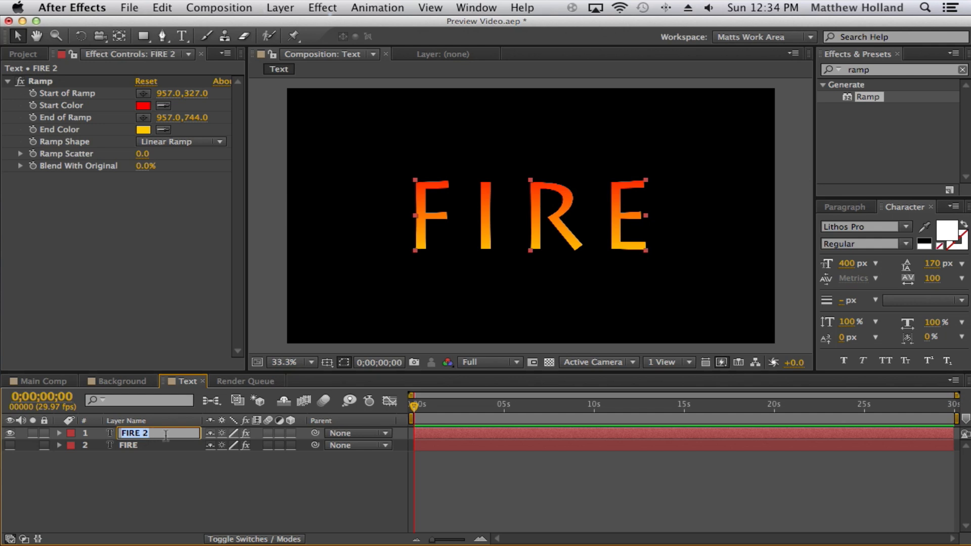
key(BackSpace)
text(ICE)
key(Return)
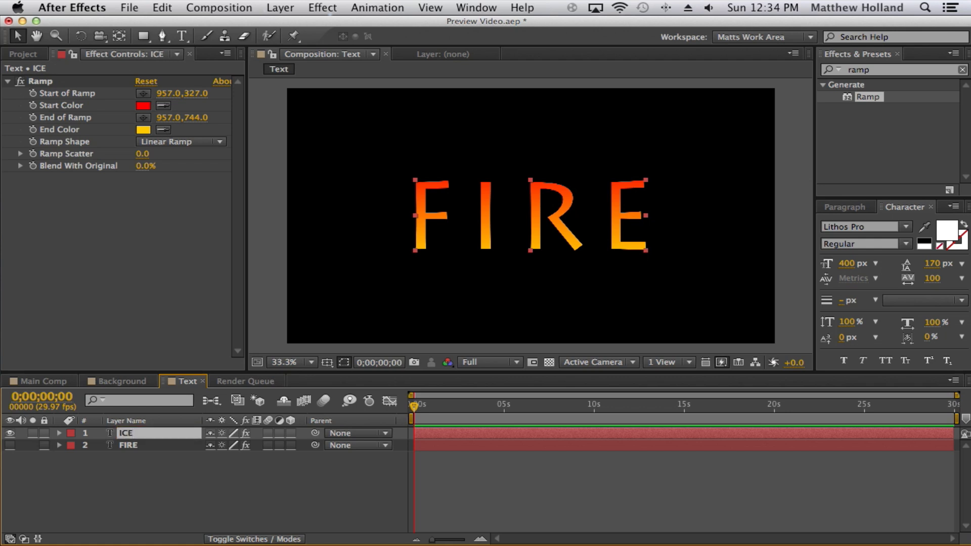
click(154, 472)
click(152, 433)
- Replace the copy's FIRE lettering with the text ICE
click(183, 36)
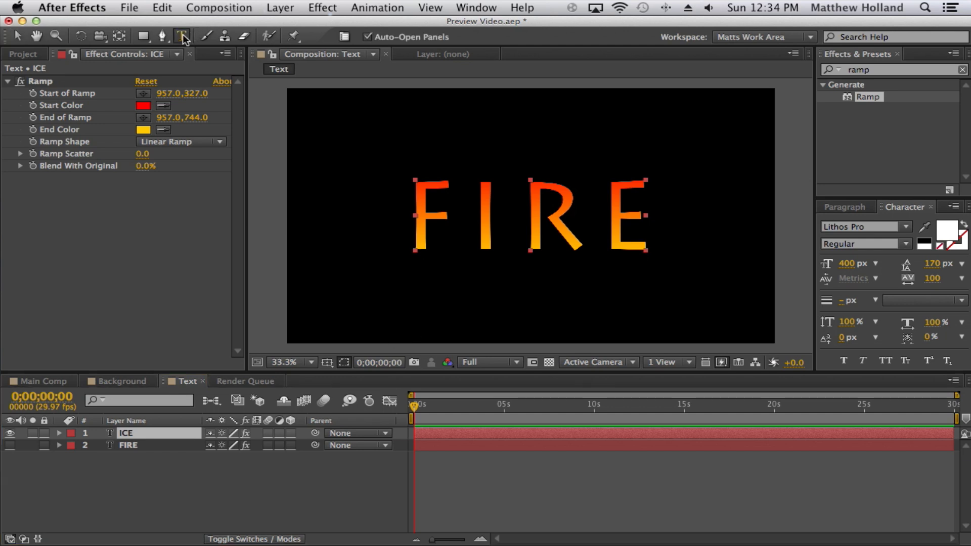
drag(414, 212, 708, 224)
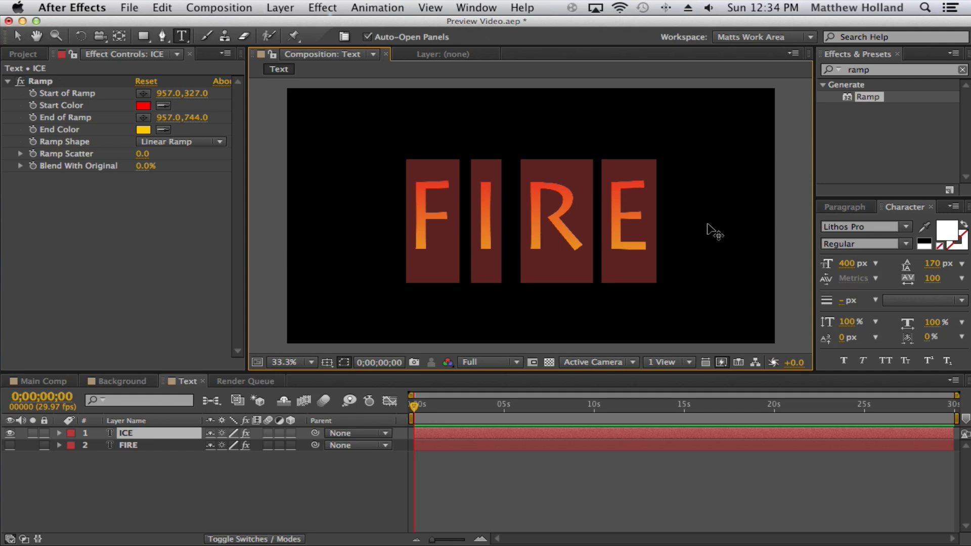
text(I)
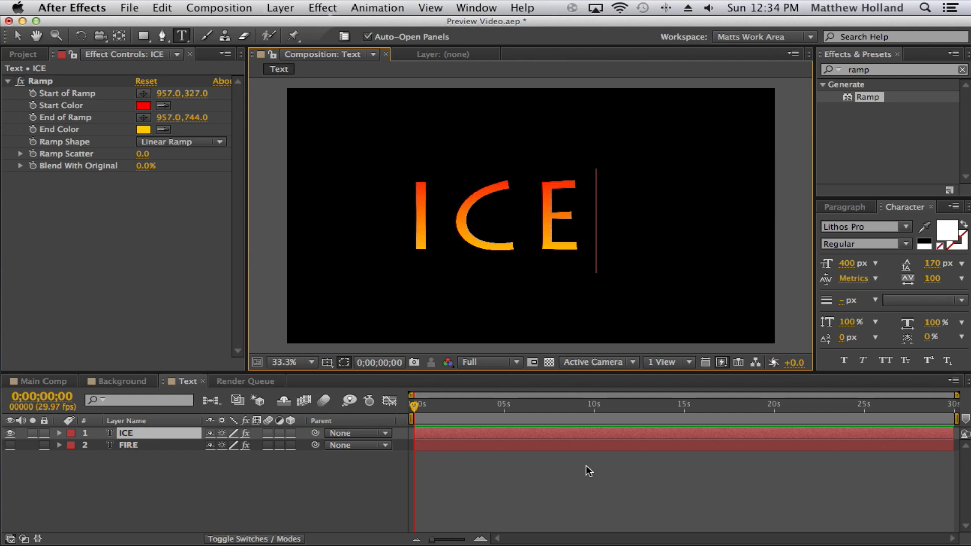
click(20, 38)
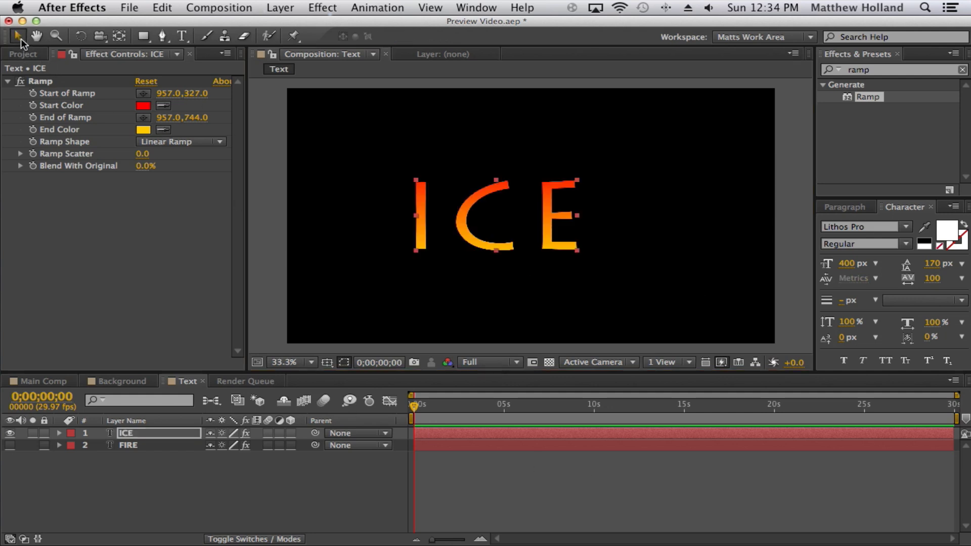
- Show the title/action safe margins and centre the ICE text in the frame
click(332, 366)
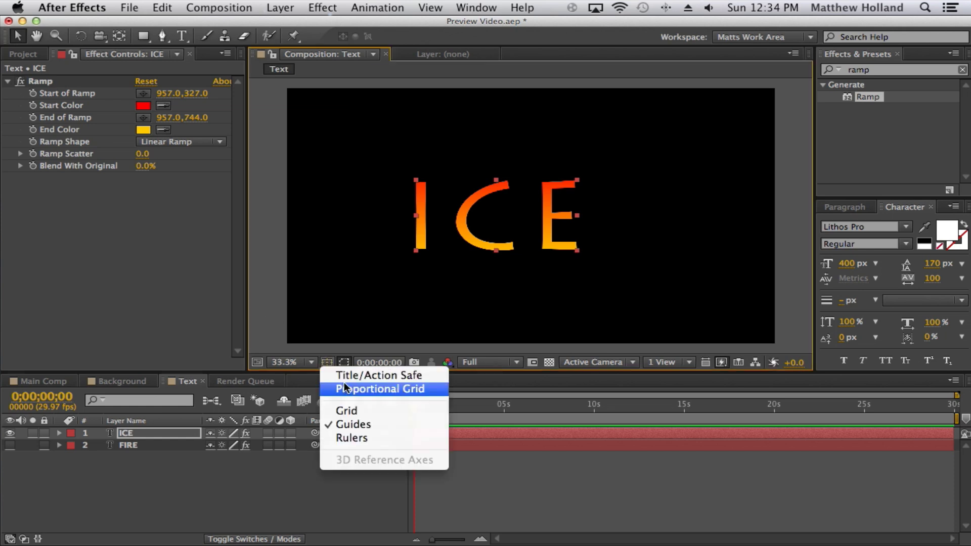
click(344, 377)
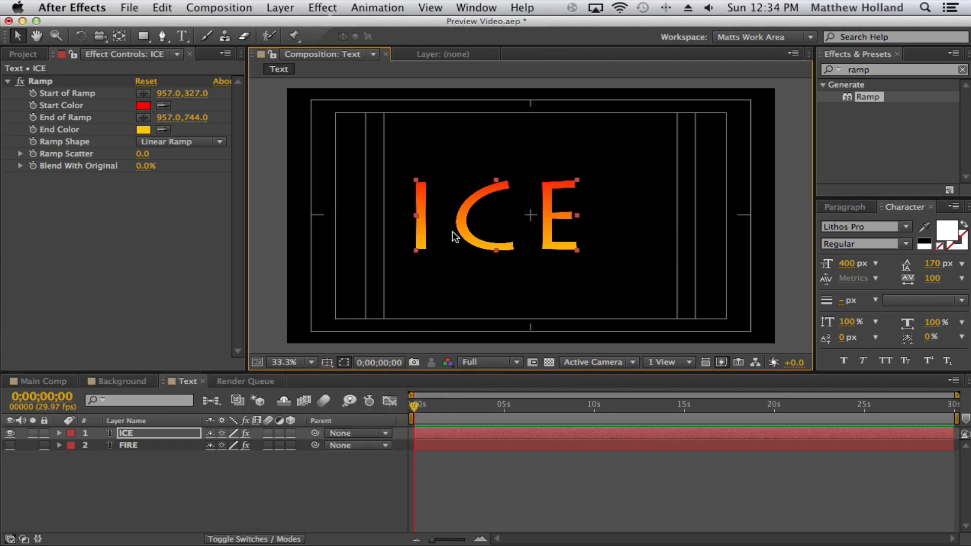
drag(461, 234, 497, 236)
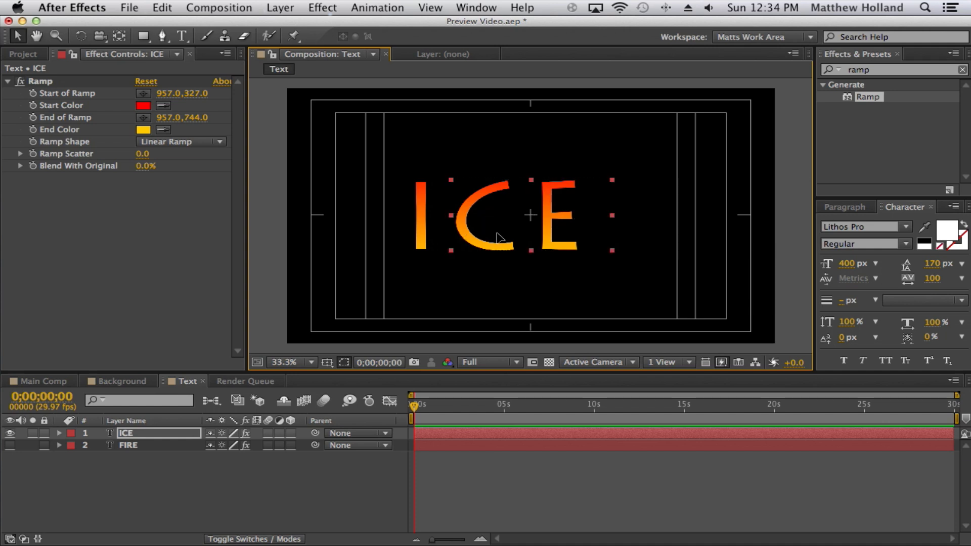
click(554, 281)
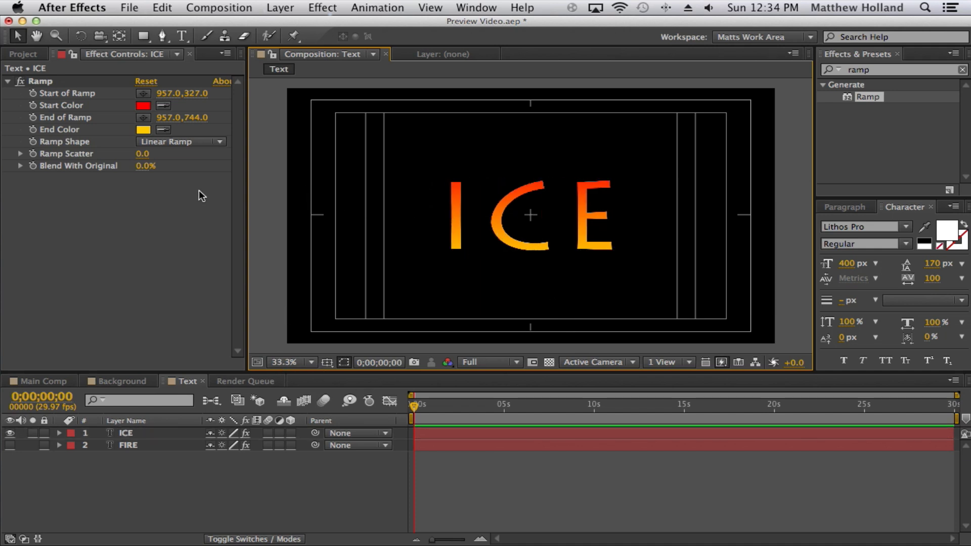
- Set ICE's Ramp start colour to blue 0036FF and end colour to light cyan
click(142, 106)
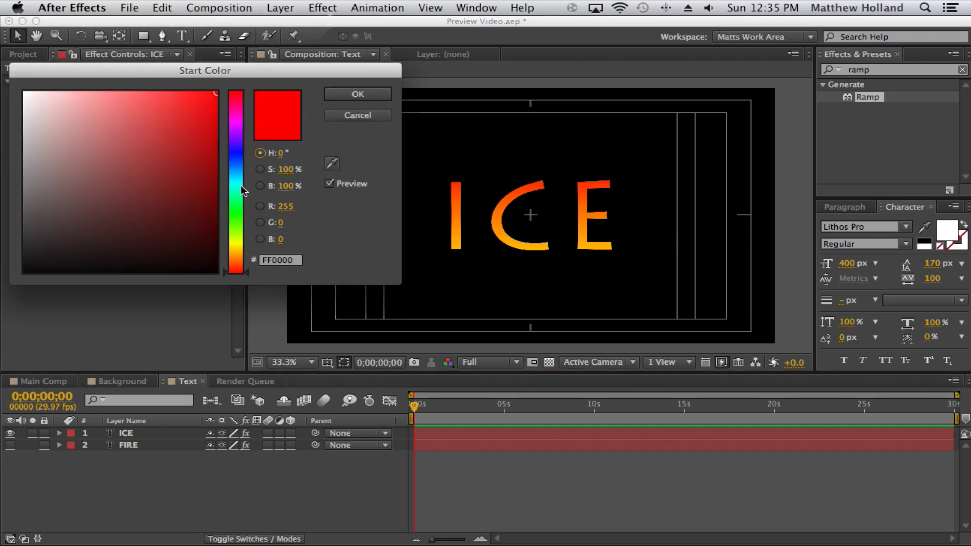
click(232, 157)
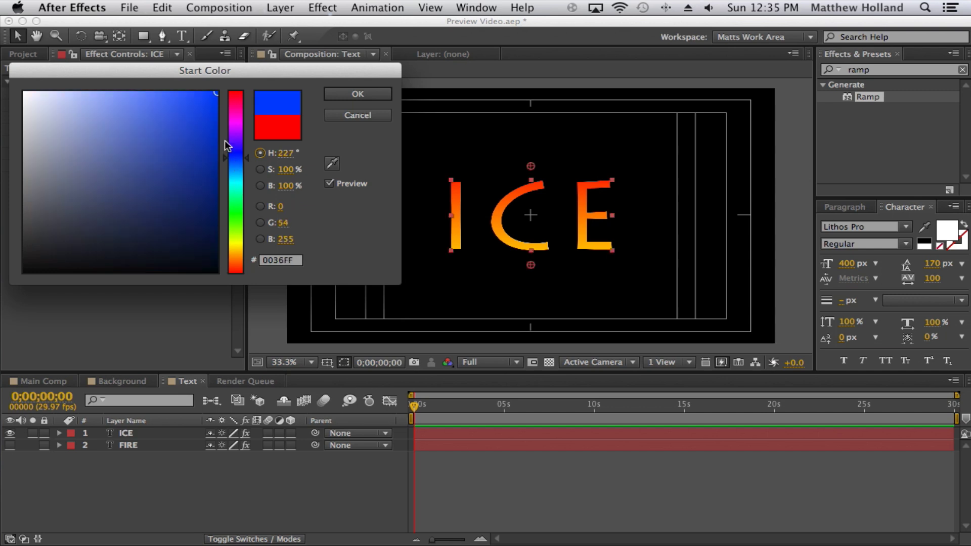
click(345, 96)
click(148, 132)
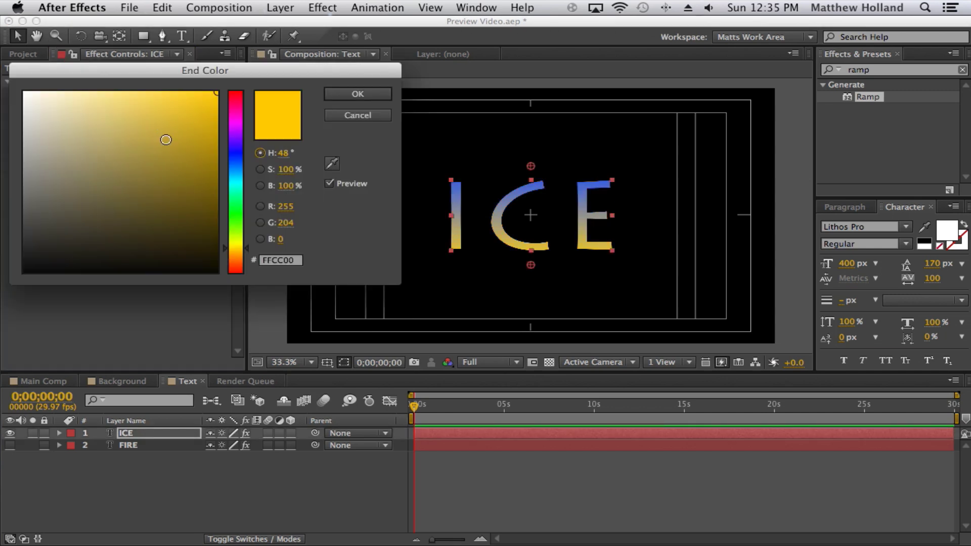
click(231, 182)
drag(172, 101, 146, 64)
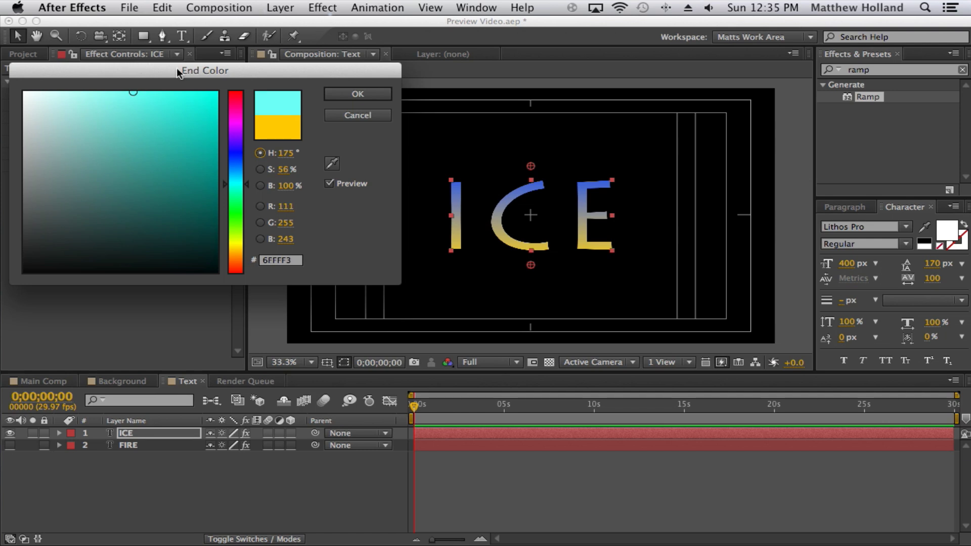
click(336, 90)
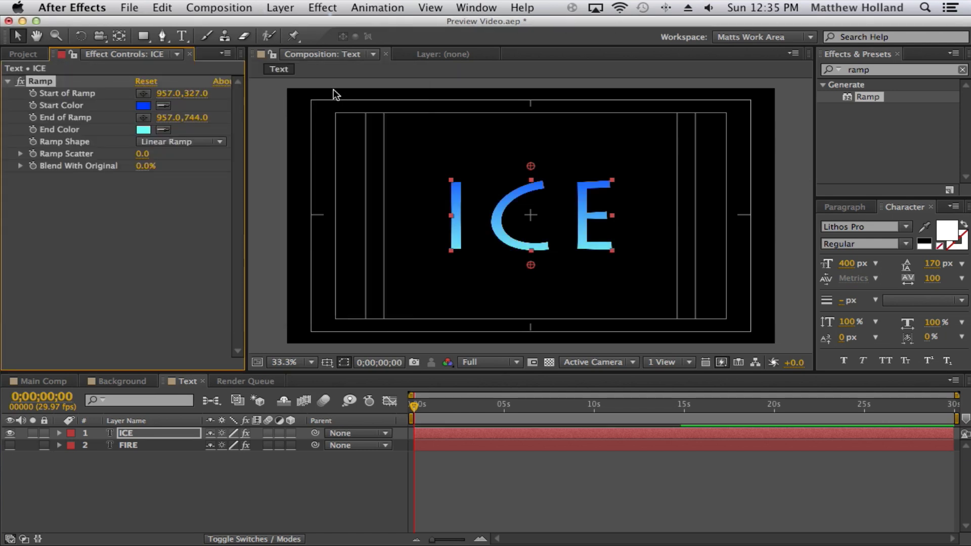
click(263, 145)
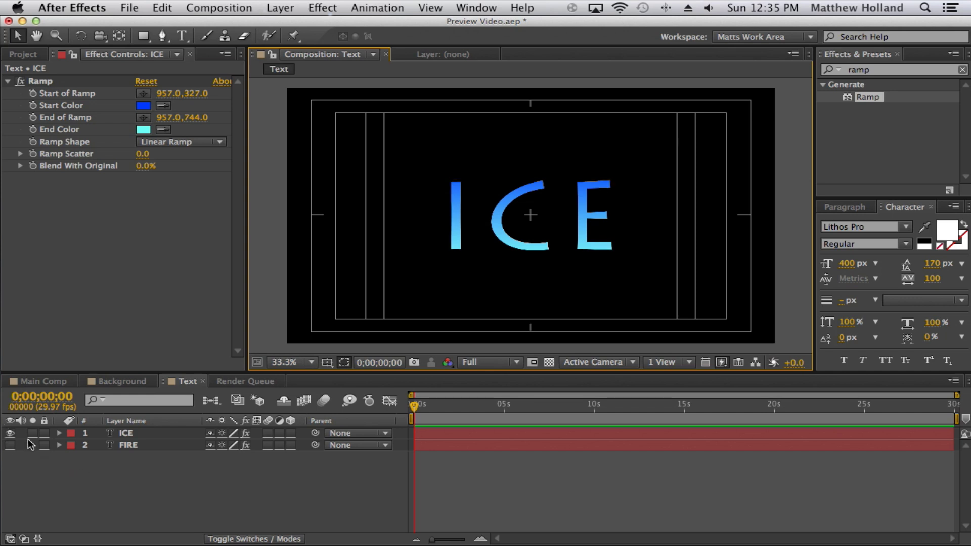
click(10, 445)
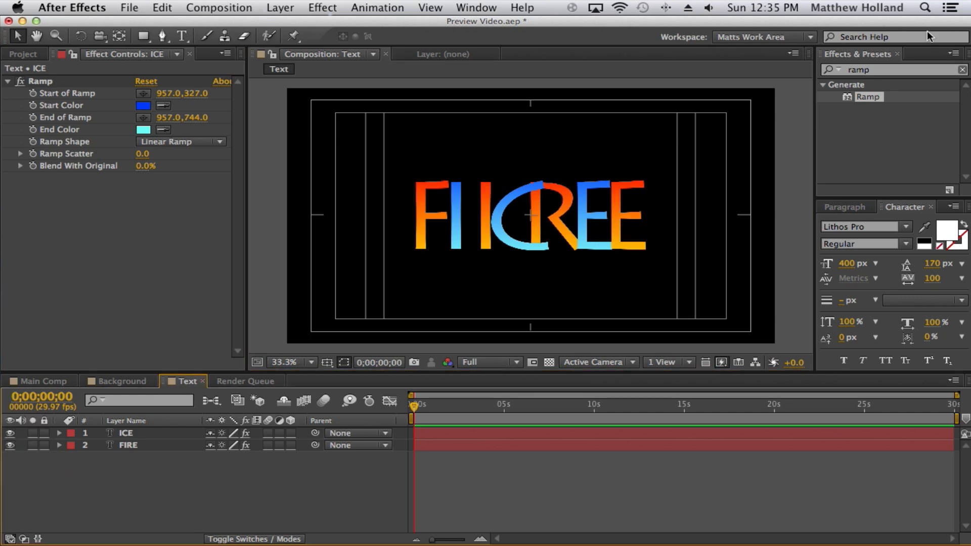
click(10, 445)
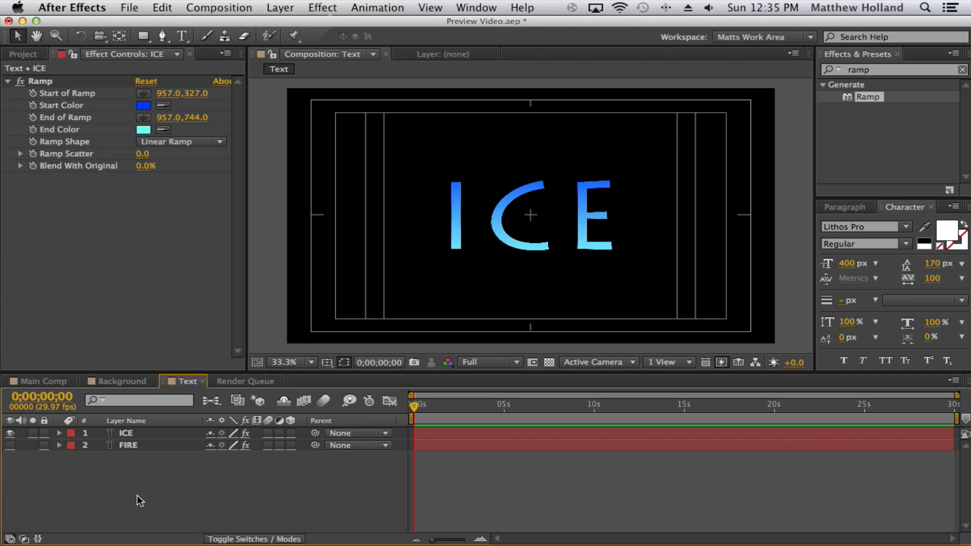